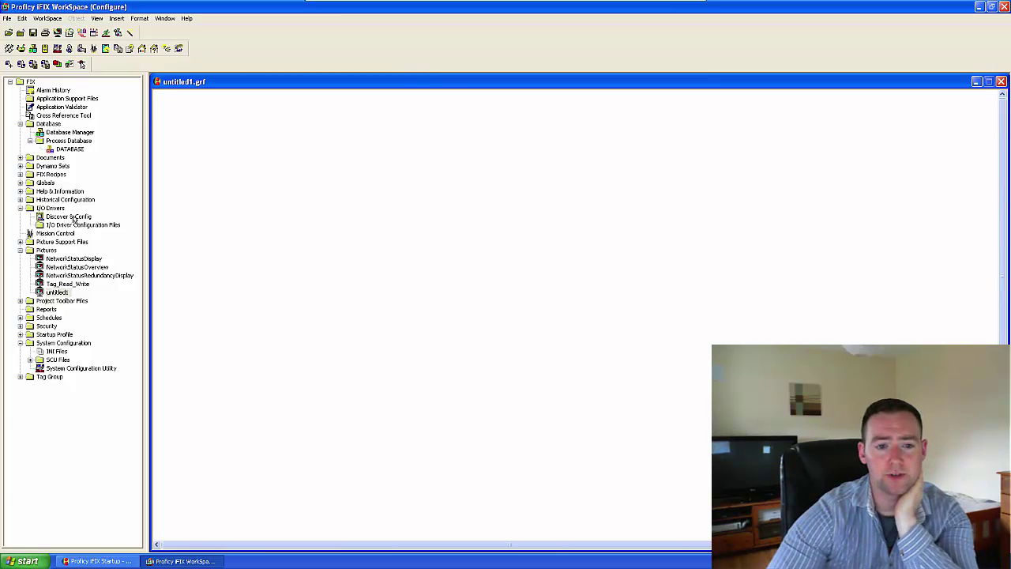
Launch Discover & Config from the I/O Drivers branch of the WorkSpace system tree.
left_click(71, 217)
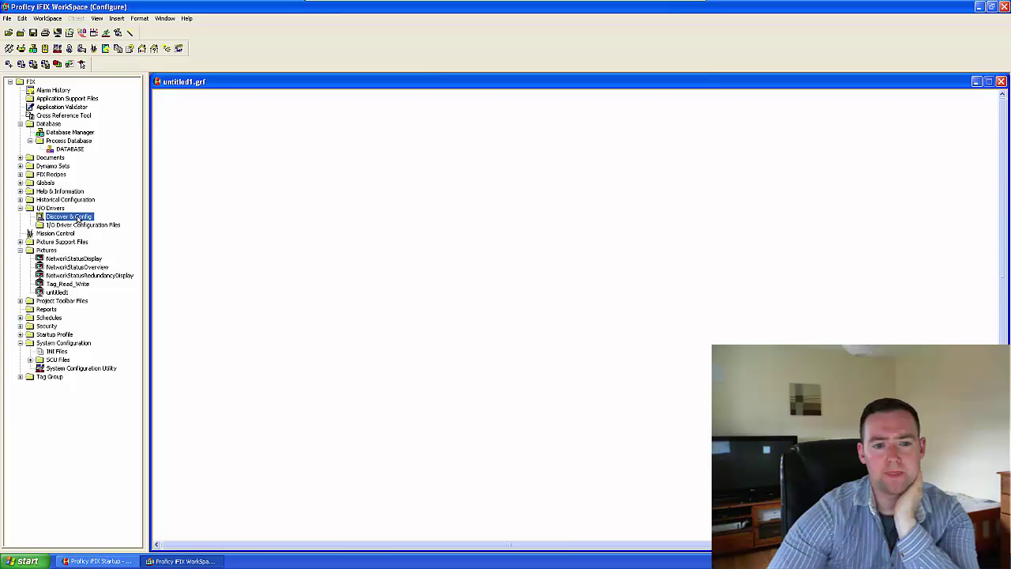
double_click(76, 219)
Choose the Siemens S7 Discovery Agent with project file Desktop\Digital_\Digital_.s7p and reach the summary.
left_click(404, 317)
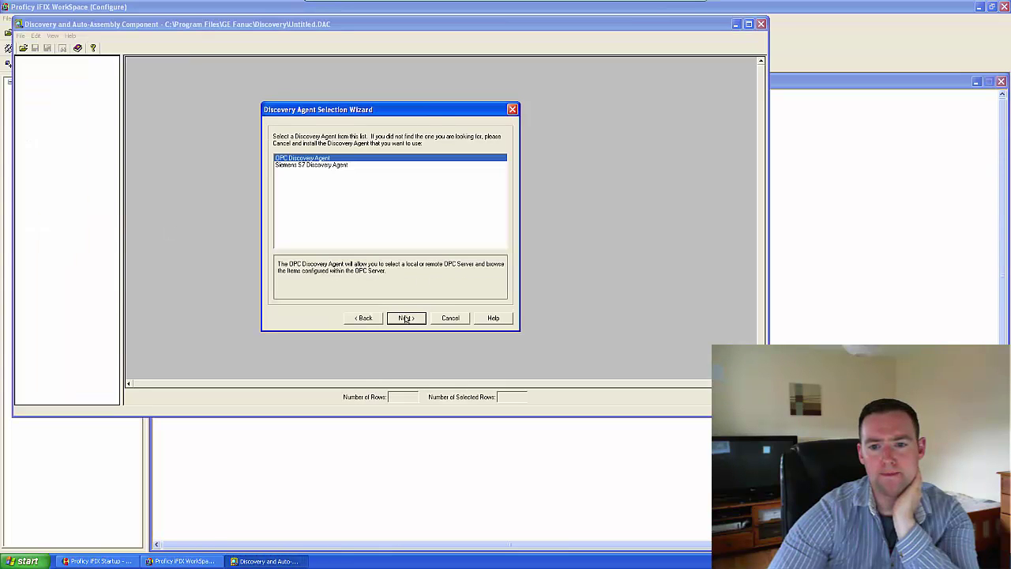
double_click(327, 165)
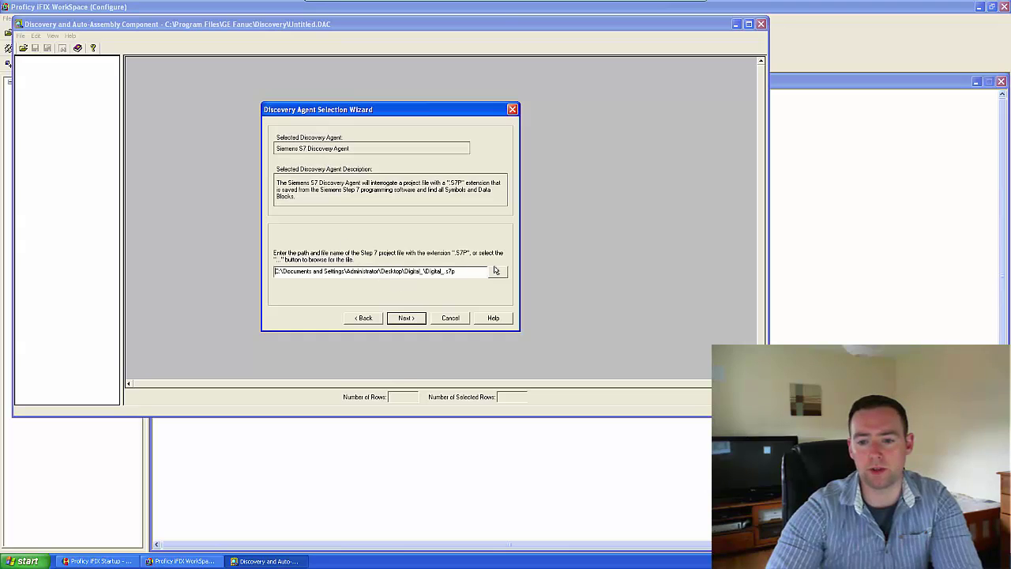
left_click(497, 273)
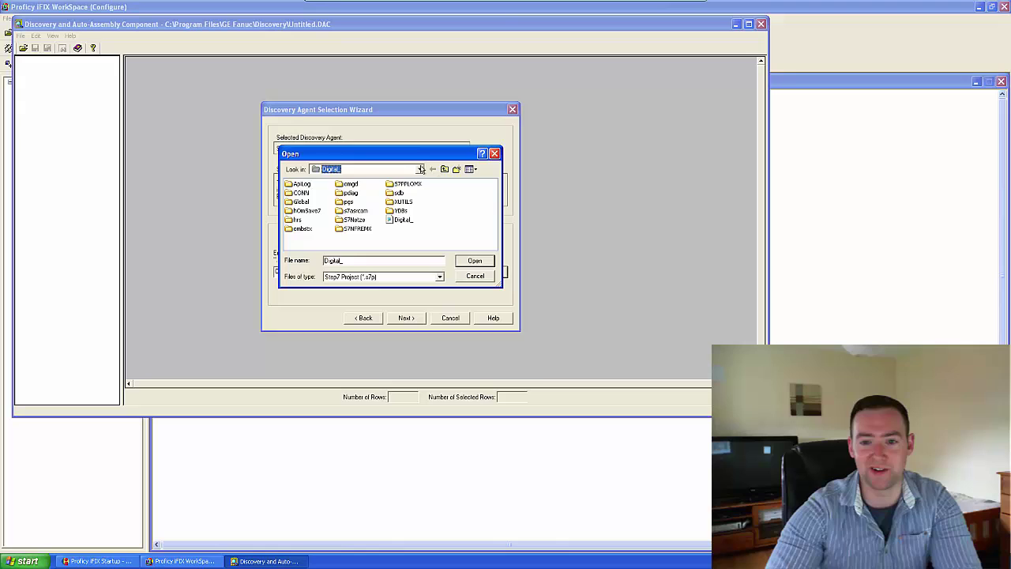
left_click(420, 169)
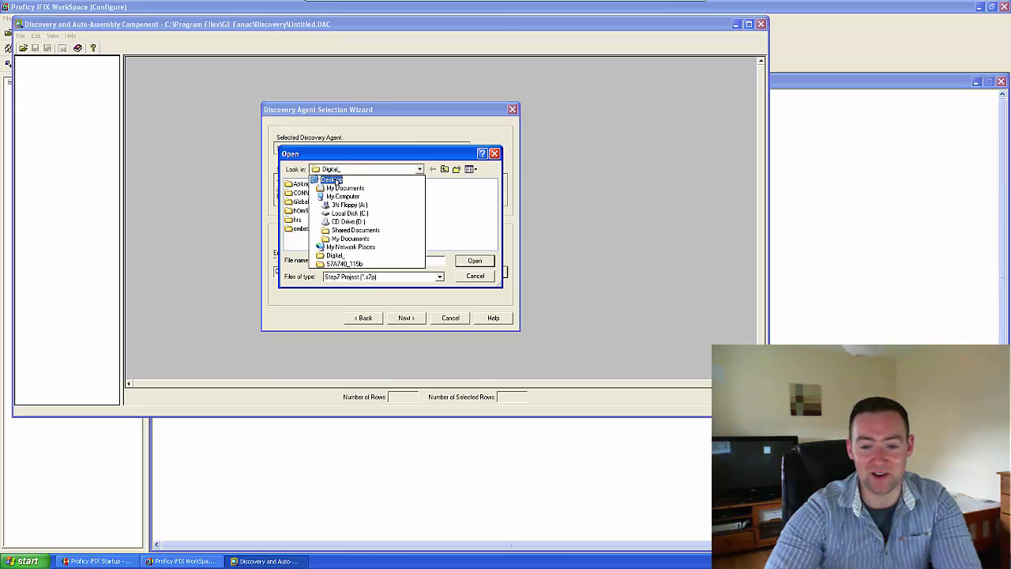
left_click(337, 181)
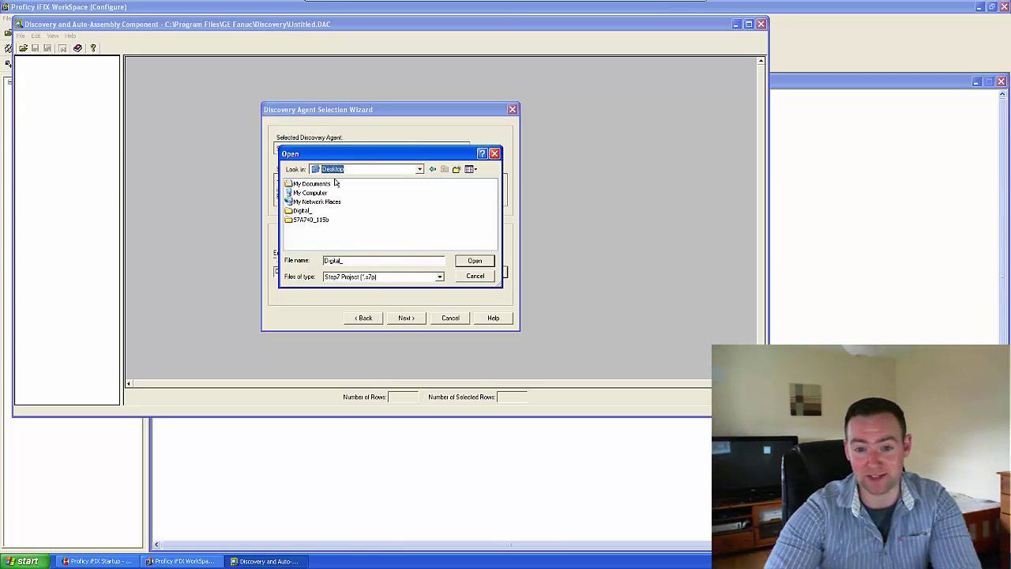
double_click(301, 212)
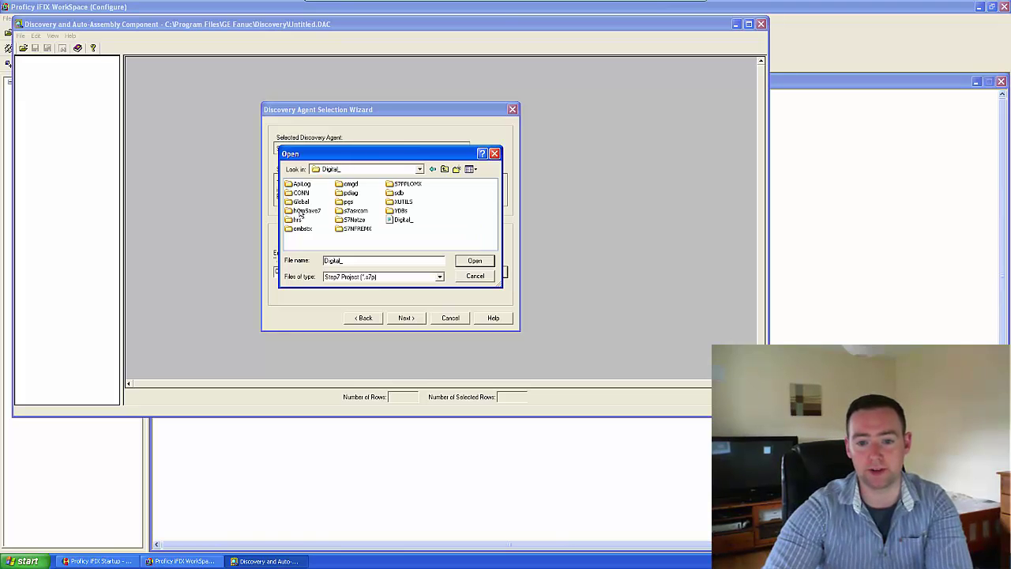
double_click(401, 220)
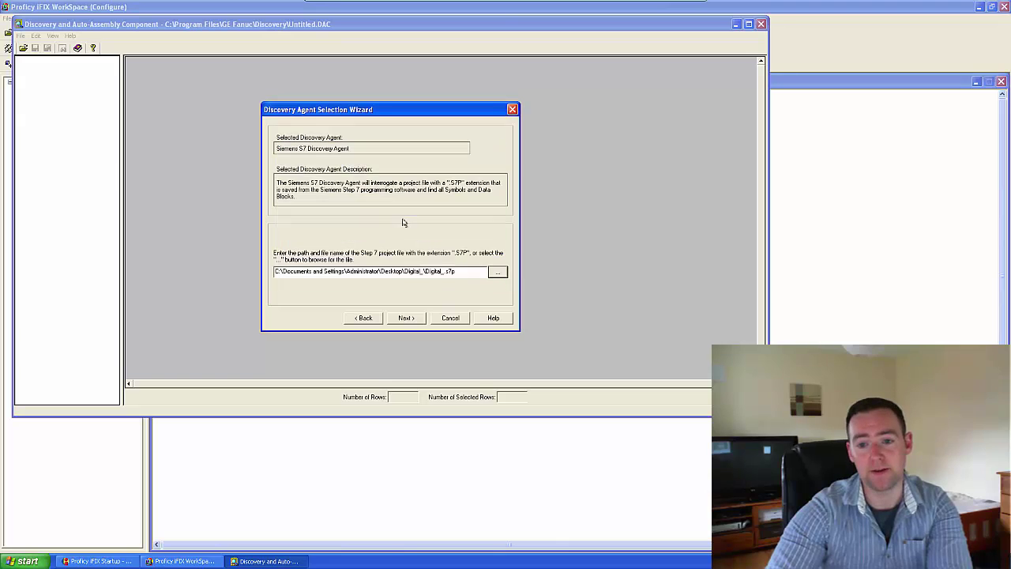
left_click(406, 318)
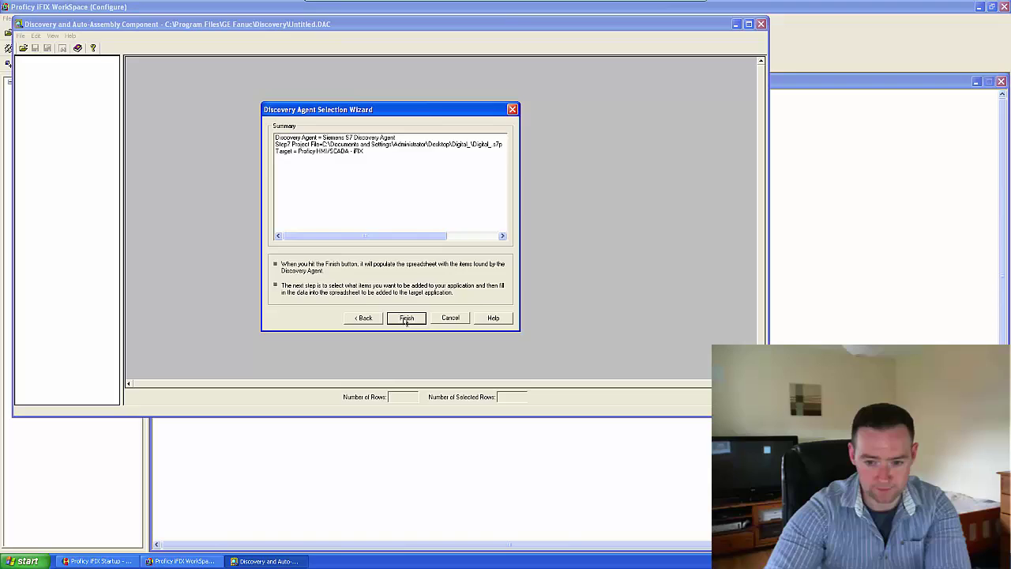
Finish the wizard to discover the S7 tags, expand the project and widen the Name column.
left_click(406, 318)
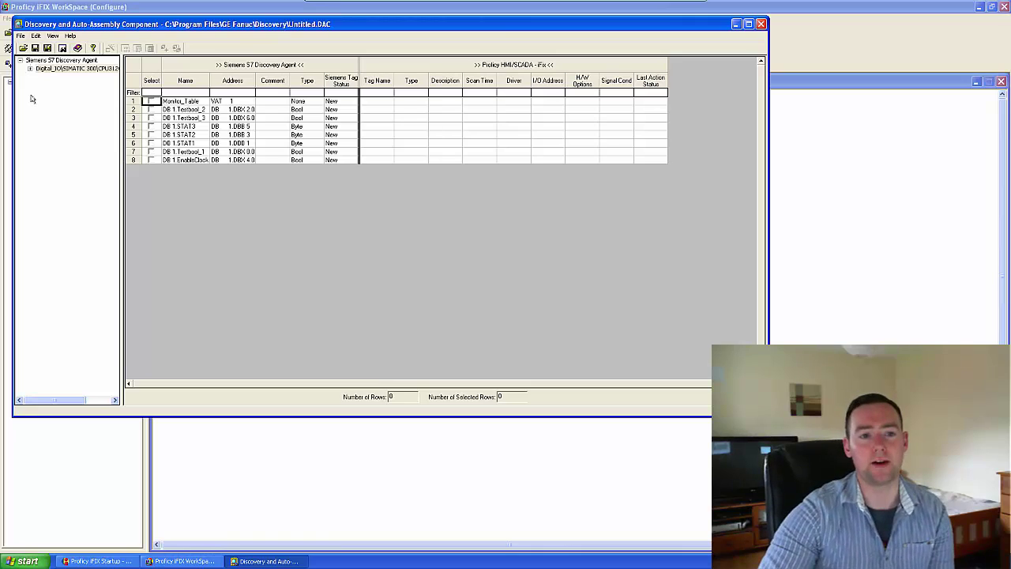
left_click(30, 68)
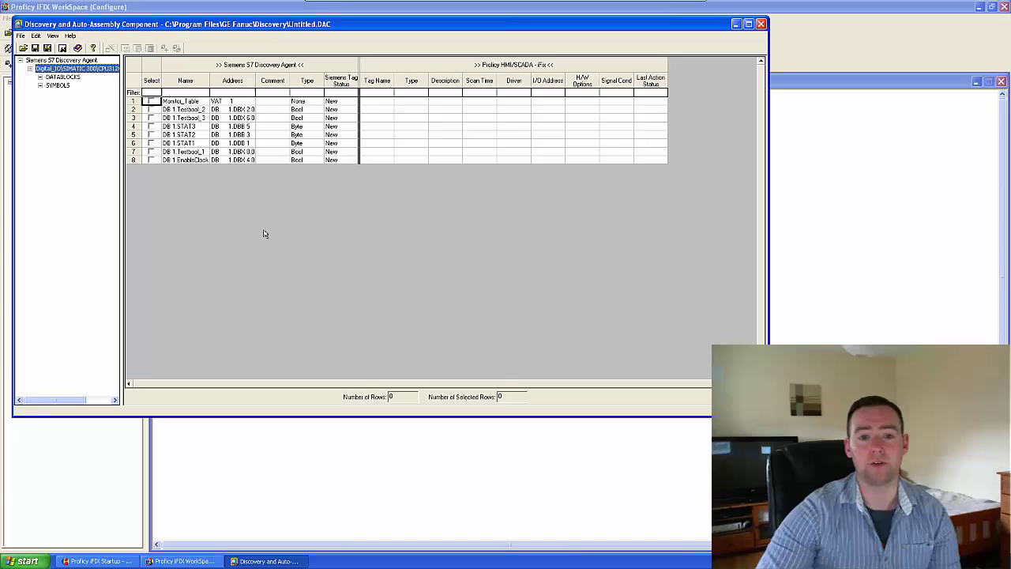
left_click(211, 81)
left_click_drag(211, 81, 220, 81)
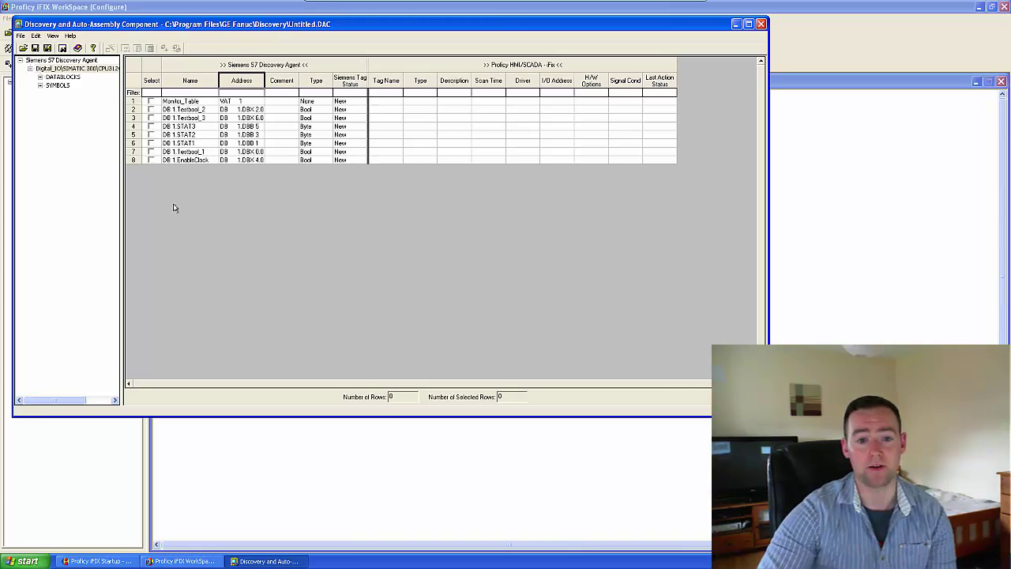
Tick only row 7, DB 1.Testbool_1, for configuration, clearing rows 1–3.
left_click(151, 101)
left_click(151, 109)
left_click(151, 118)
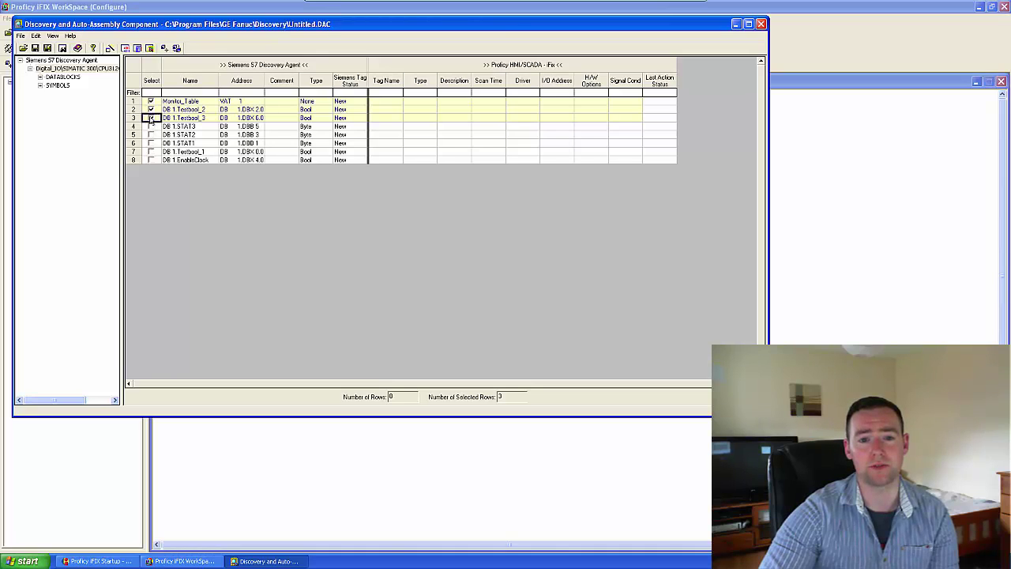
left_click(150, 101)
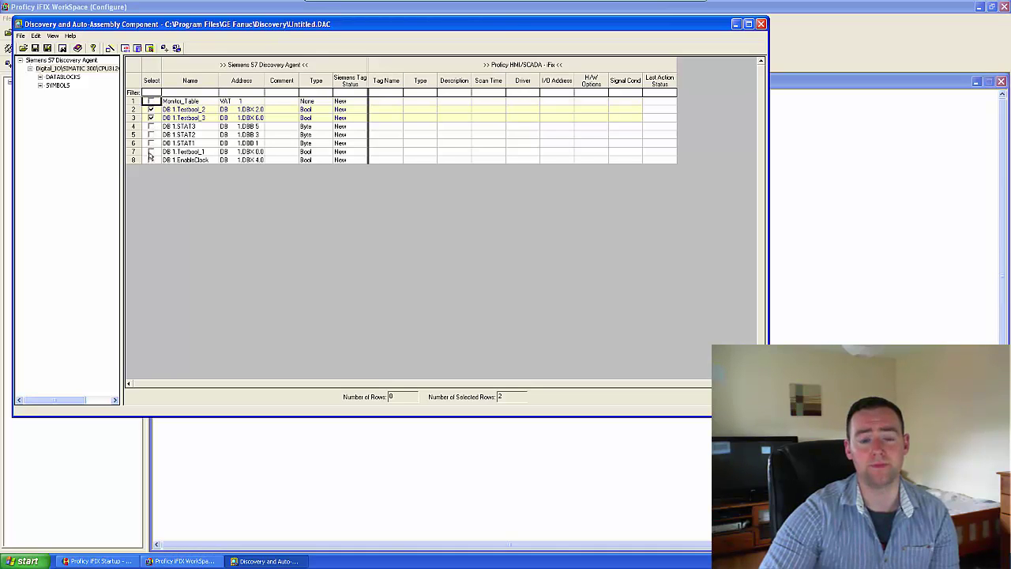
left_click(151, 109)
left_click(151, 118)
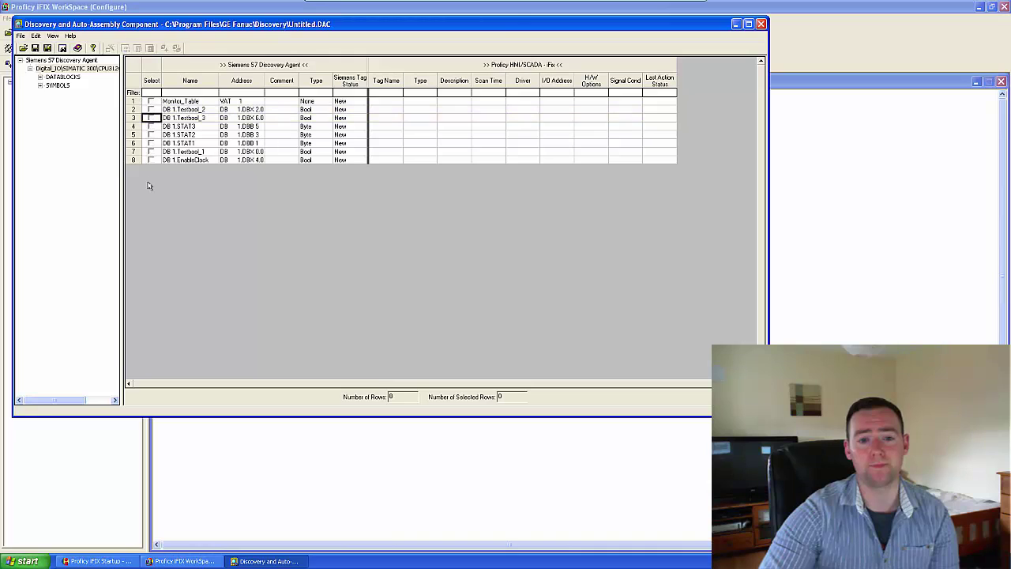
left_click(150, 151)
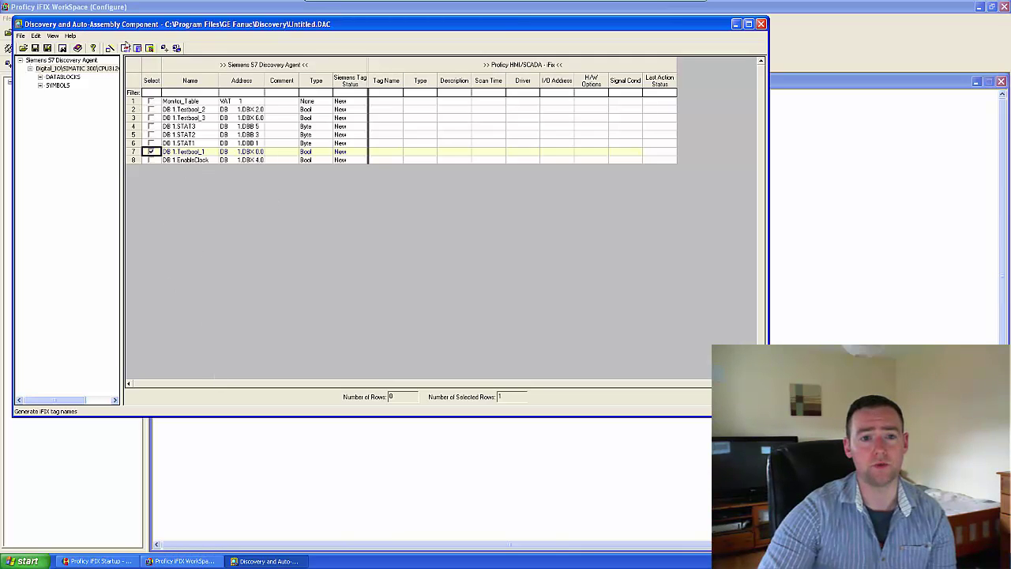
Give row 7 the generated tag name DB_1_TEST, block type DI - Digital Input and scan time 1,1.
left_click(124, 46)
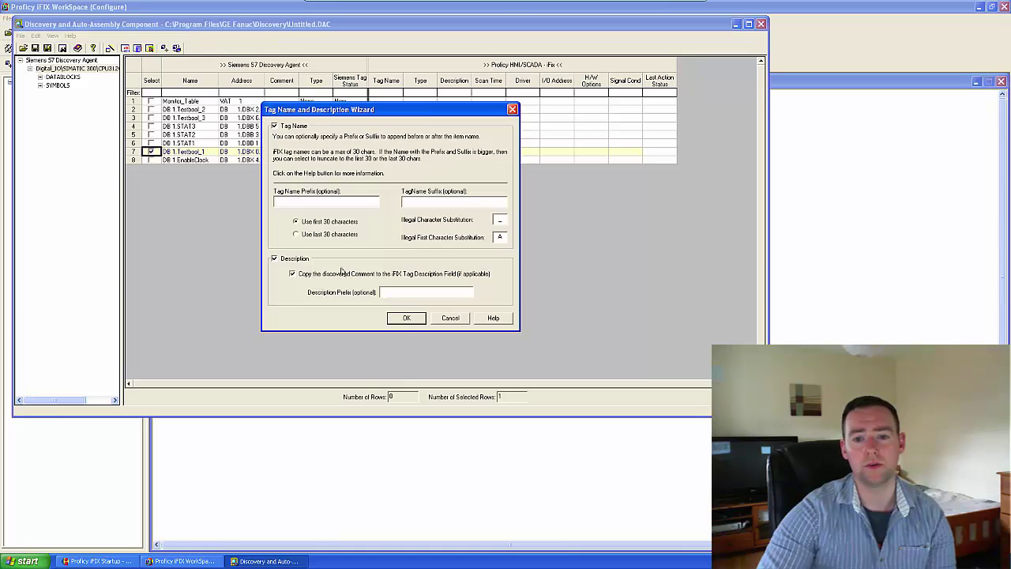
left_click(406, 318)
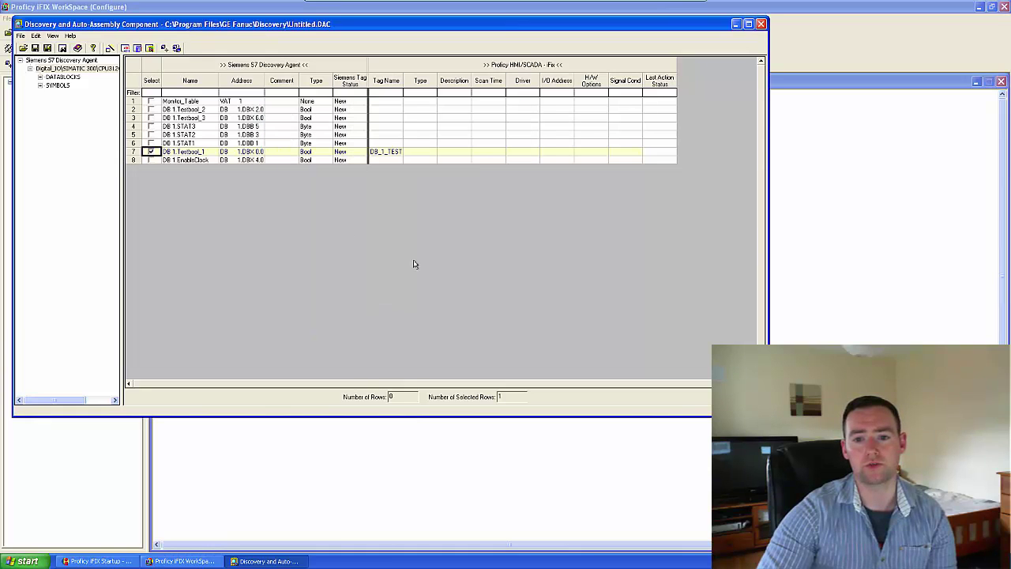
left_click(137, 48)
left_click(463, 178)
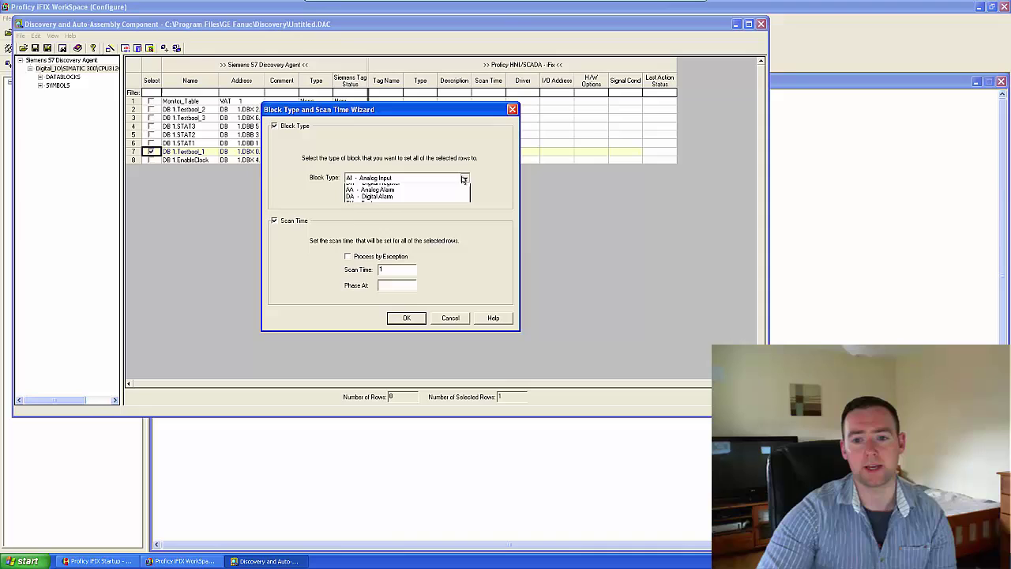
left_click(388, 207)
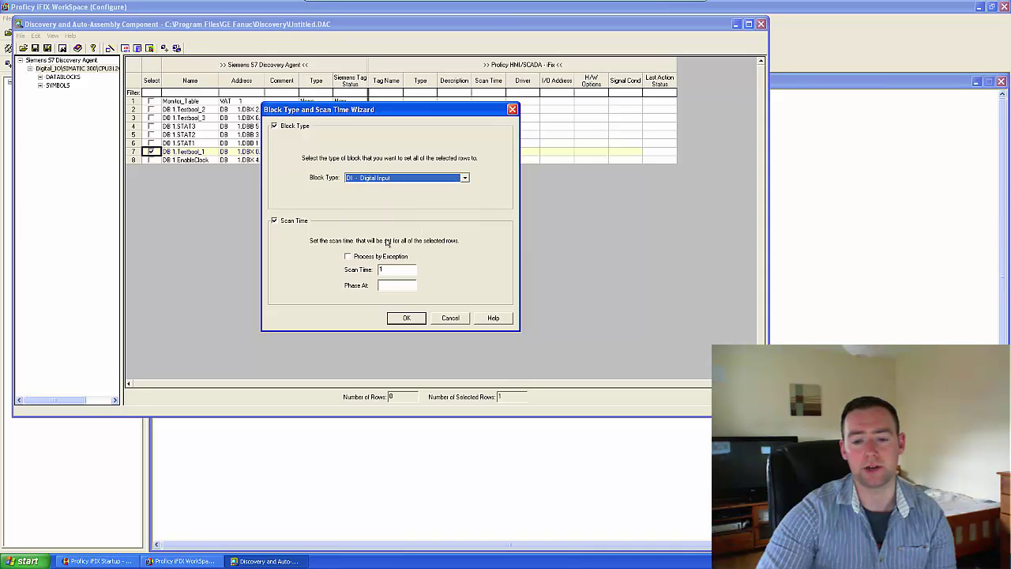
left_click(385, 284)
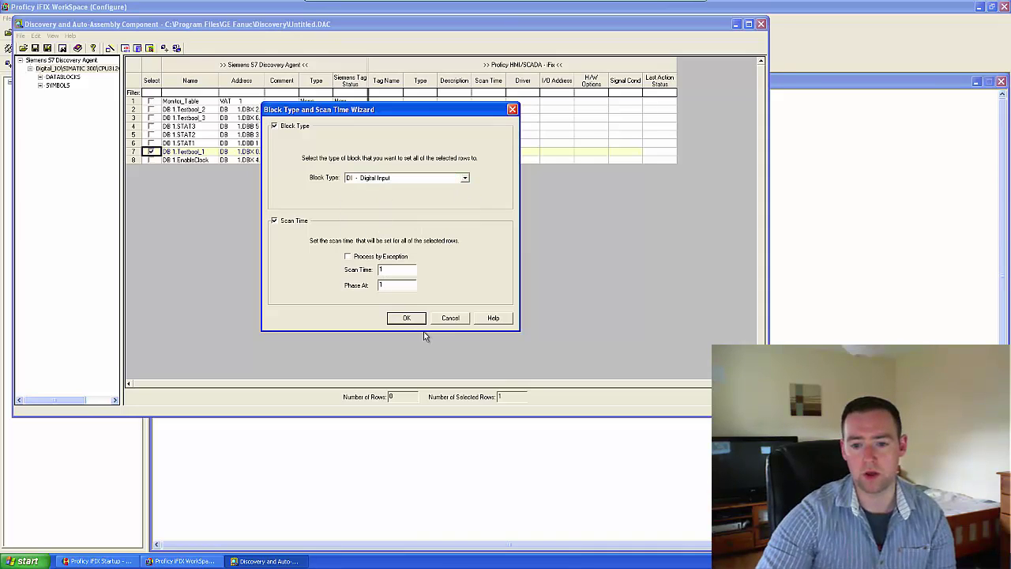
left_click(403, 317)
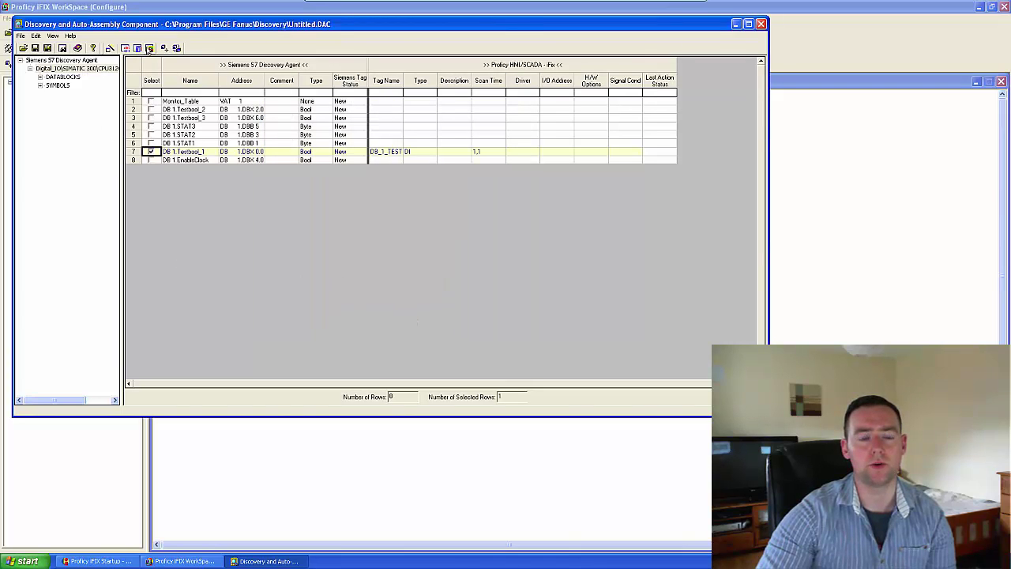
left_click(149, 49)
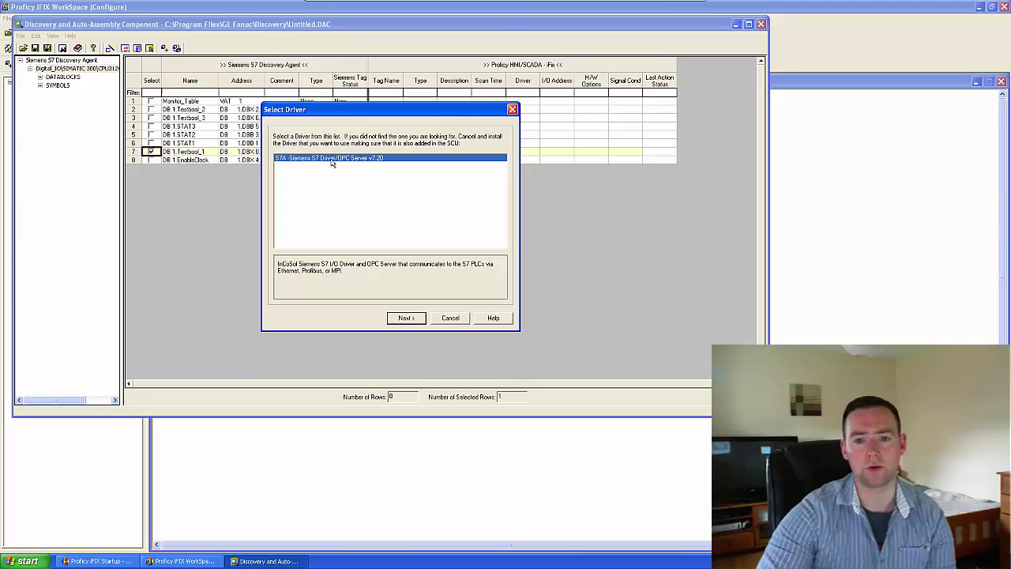
Assign row 7 the S7A driver with Auto-Create on and device PG > S7300, giving address S7300:DB1.DBX0.0.
left_click(406, 318)
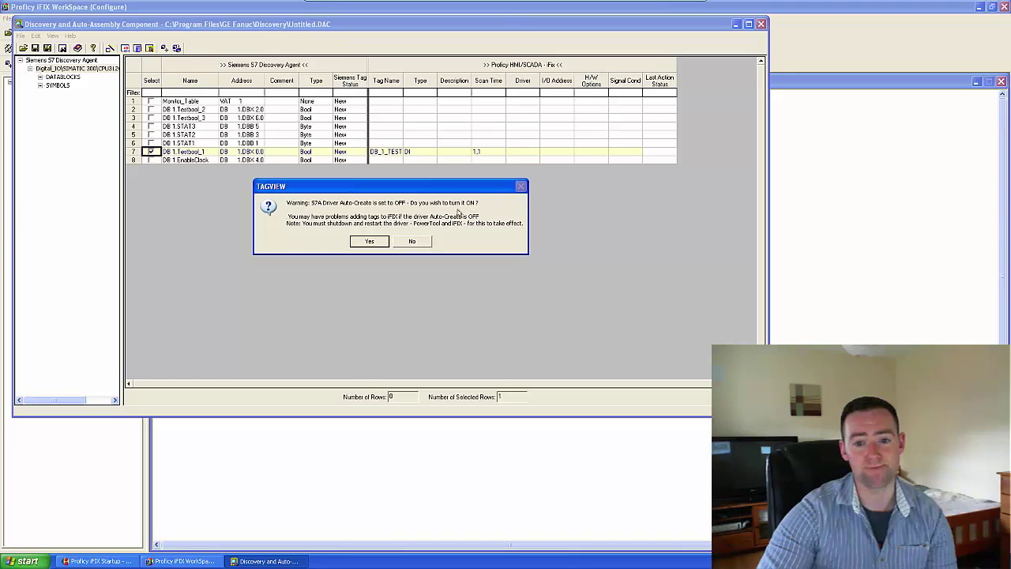
left_click(371, 242)
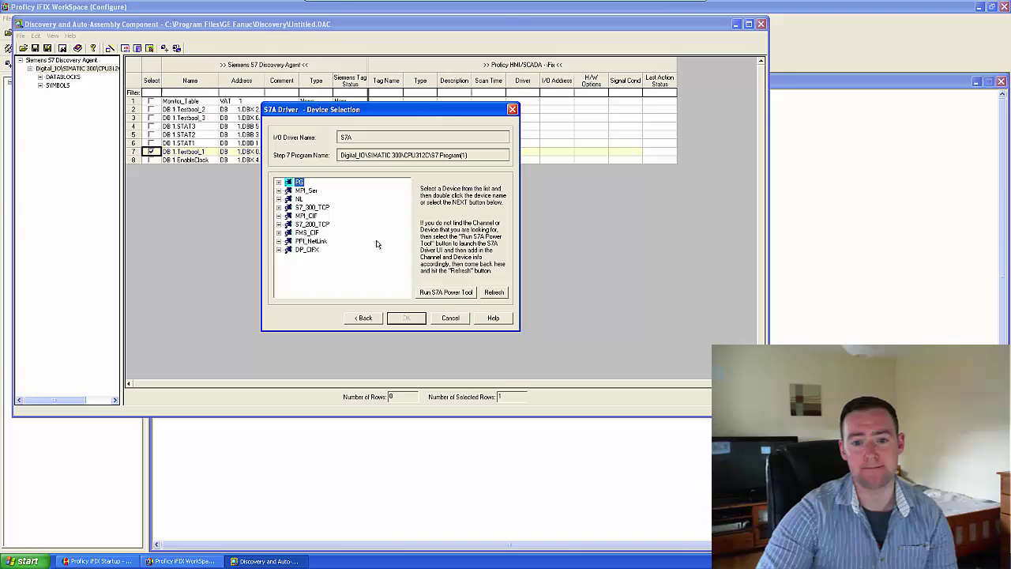
left_click(279, 183)
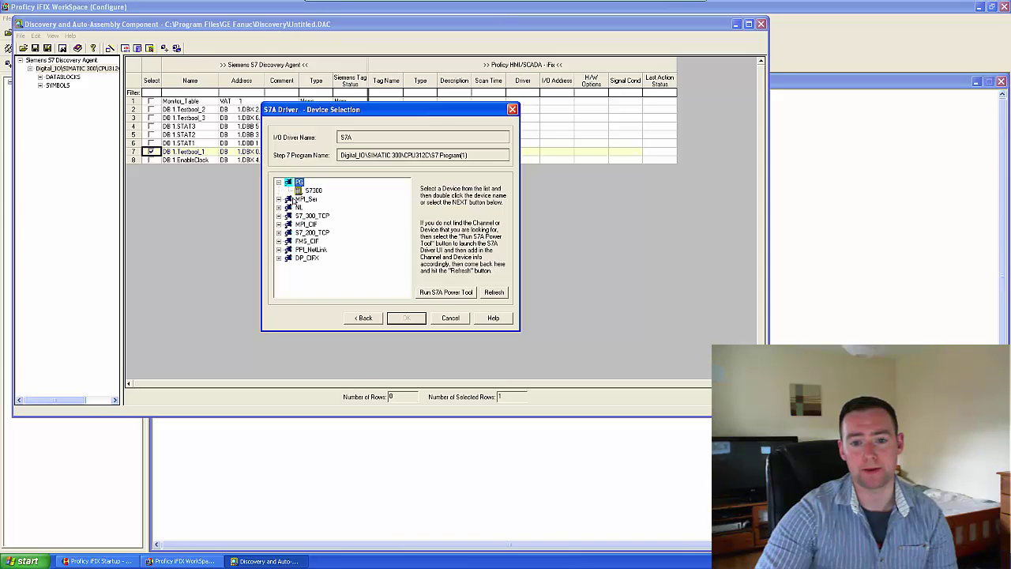
left_click(315, 193)
left_click(410, 319)
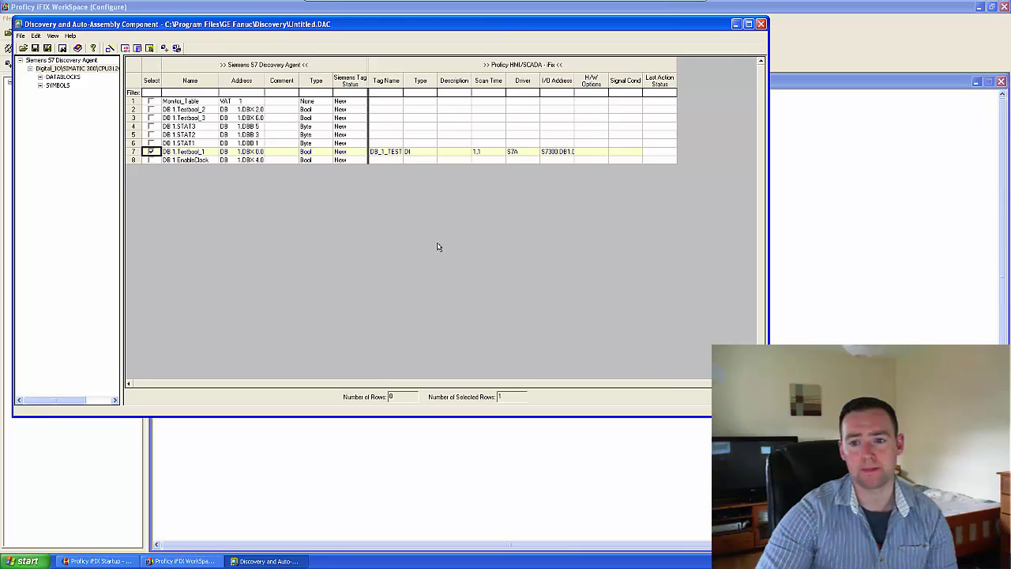
left_click_drag(575, 79, 593, 80)
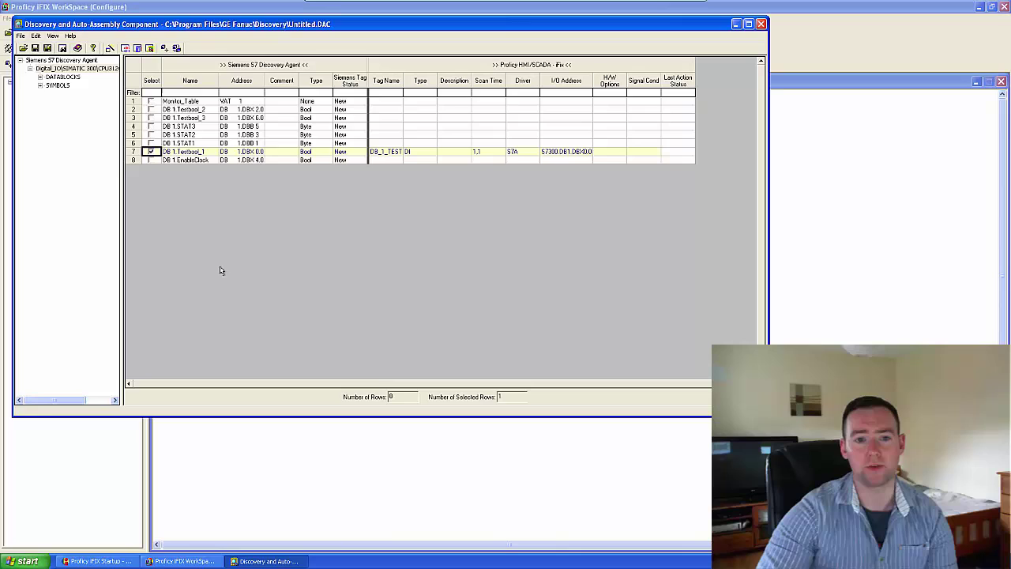
Add row 7's tag to iFIX, widen the Tag Name column to show DB_1_TESTBOOL_1, and close the project.
left_click(163, 49)
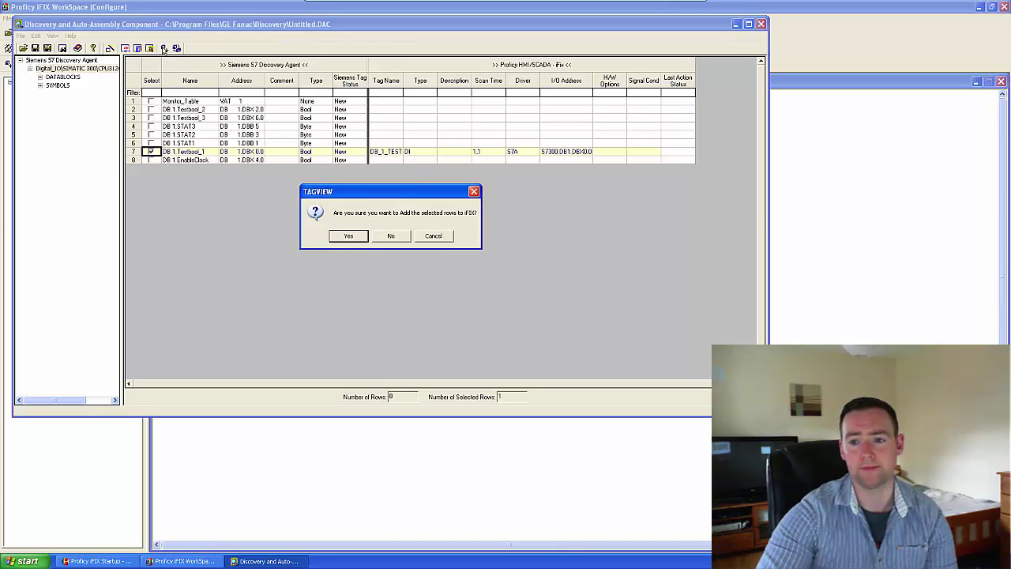
left_click(350, 237)
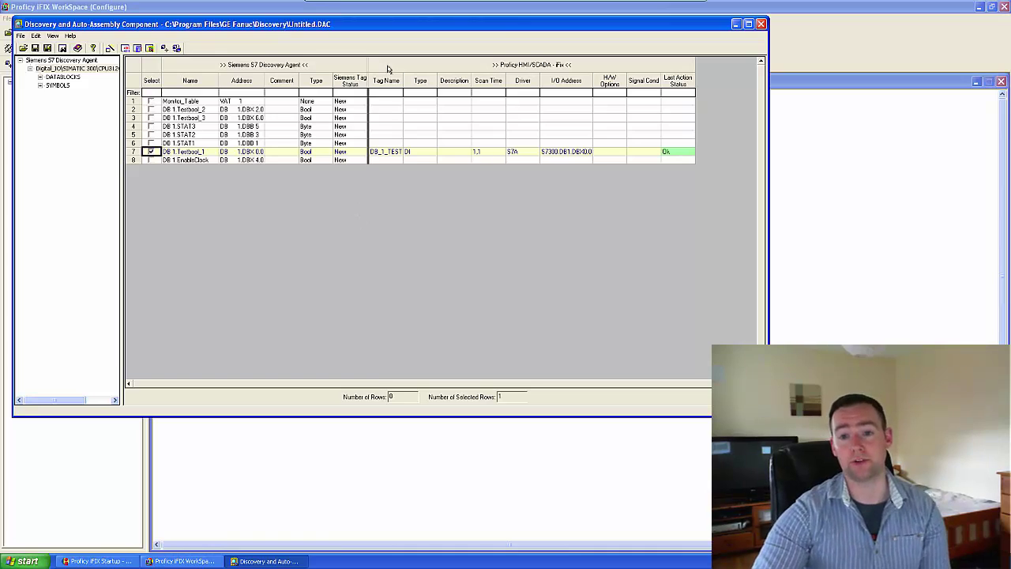
left_click_drag(403, 80, 440, 81)
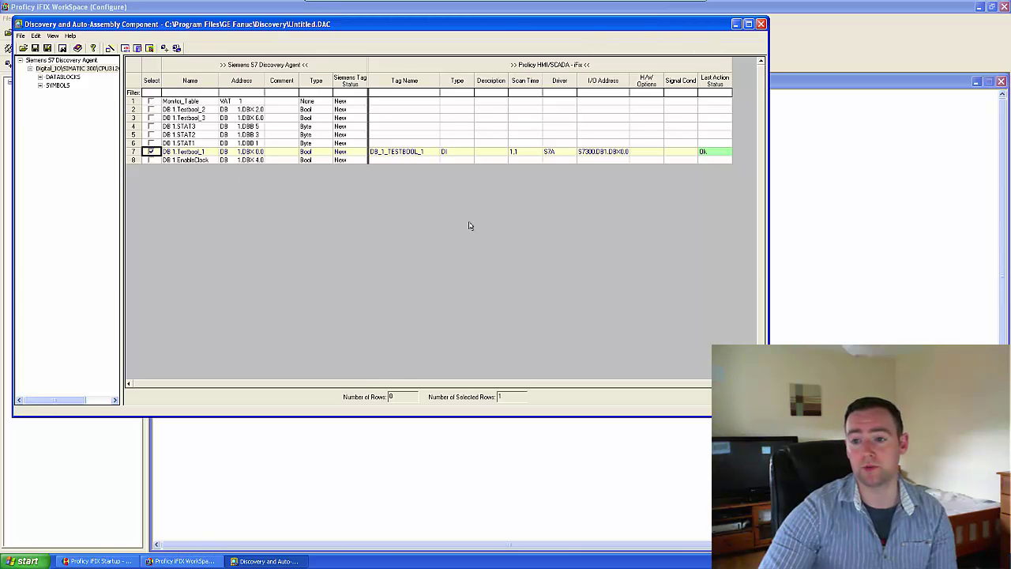
left_click(762, 25)
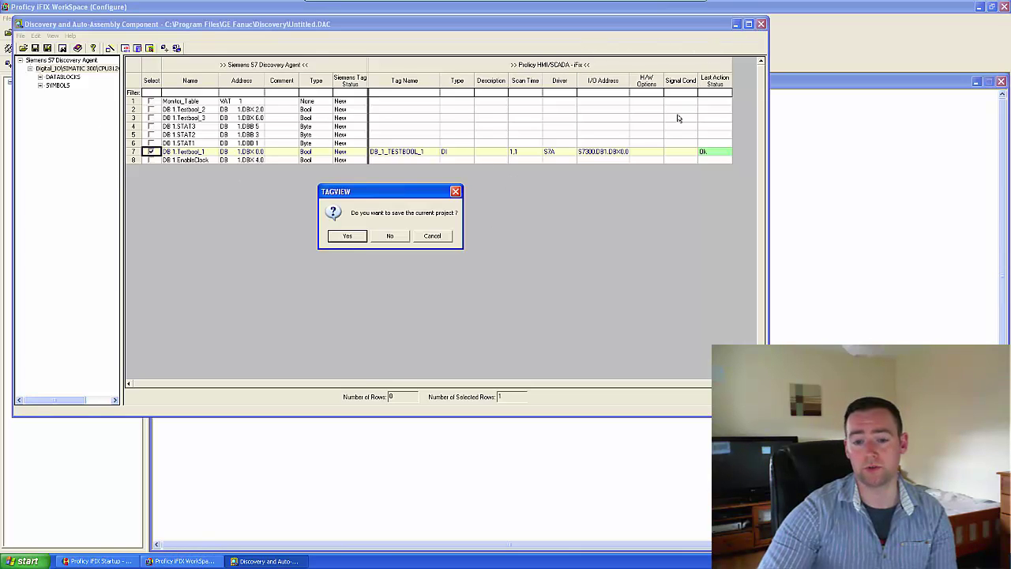
Close discovery without saving, then open the local node's database in Database Manager and select DB_1_TESTBOOL_1.
left_click(381, 237)
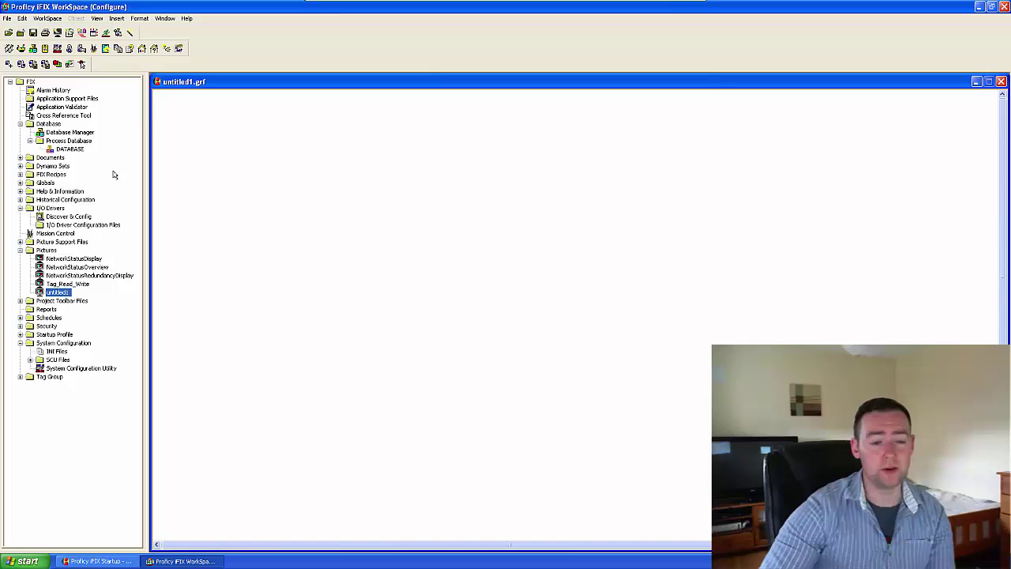
double_click(71, 134)
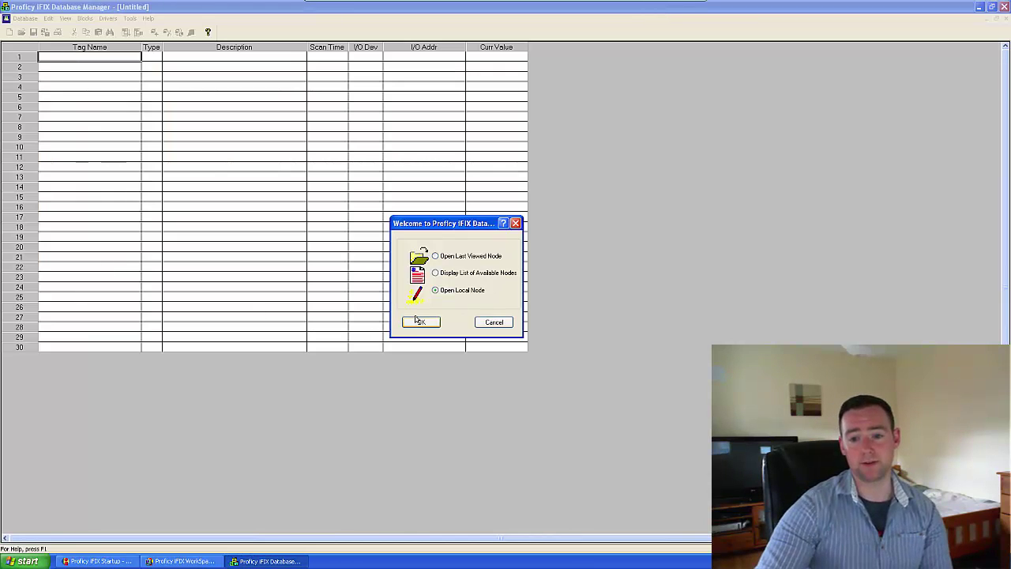
left_click(424, 321)
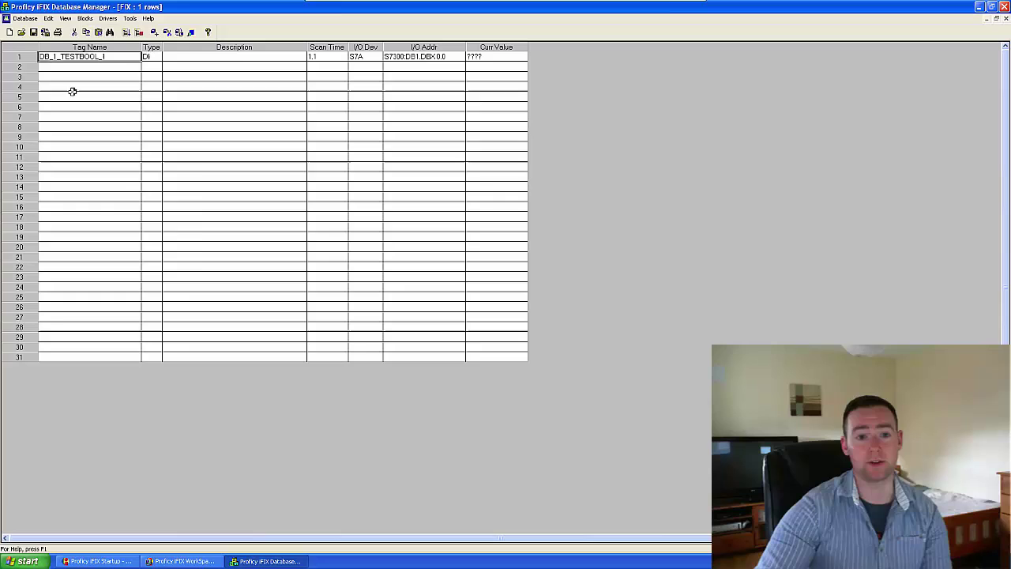
right_click(70, 56)
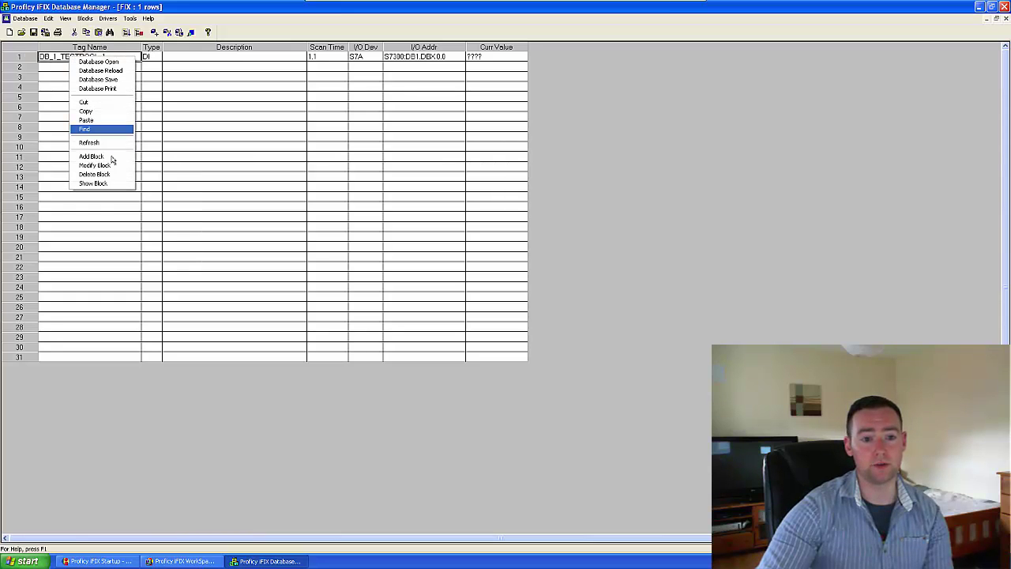
left_click(230, 186)
left_click(114, 57)
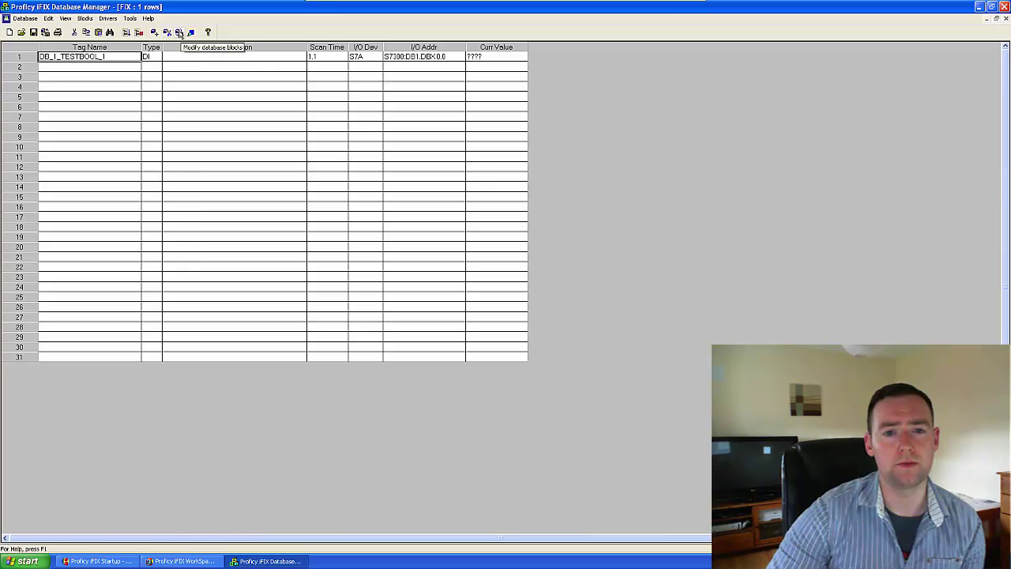
Set DB_1_TESTBOOL_1's Hardware Options to SIEMENS, check the Advanced settings, and save the block.
left_click(180, 33)
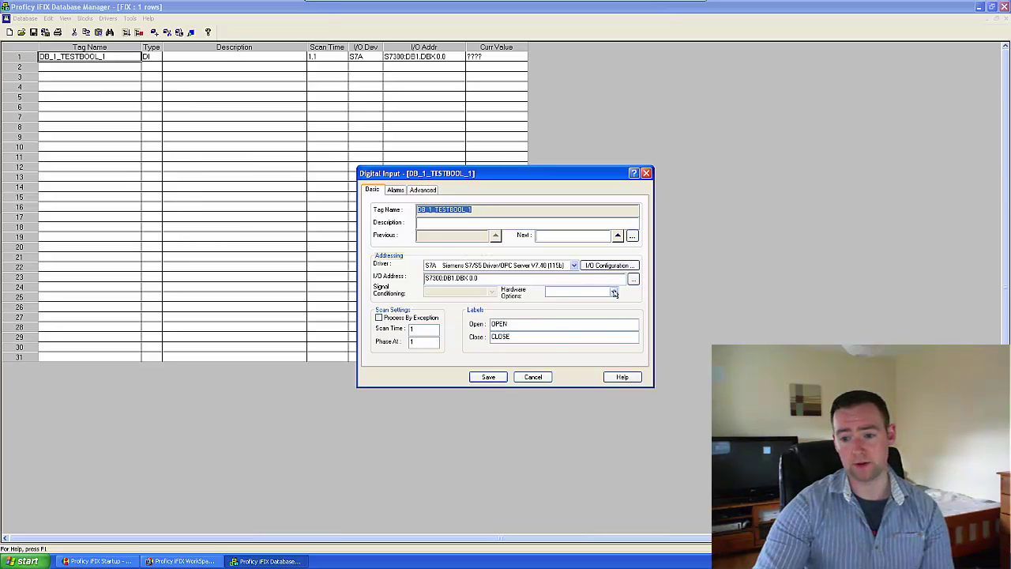
left_click(614, 293)
left_click(591, 384)
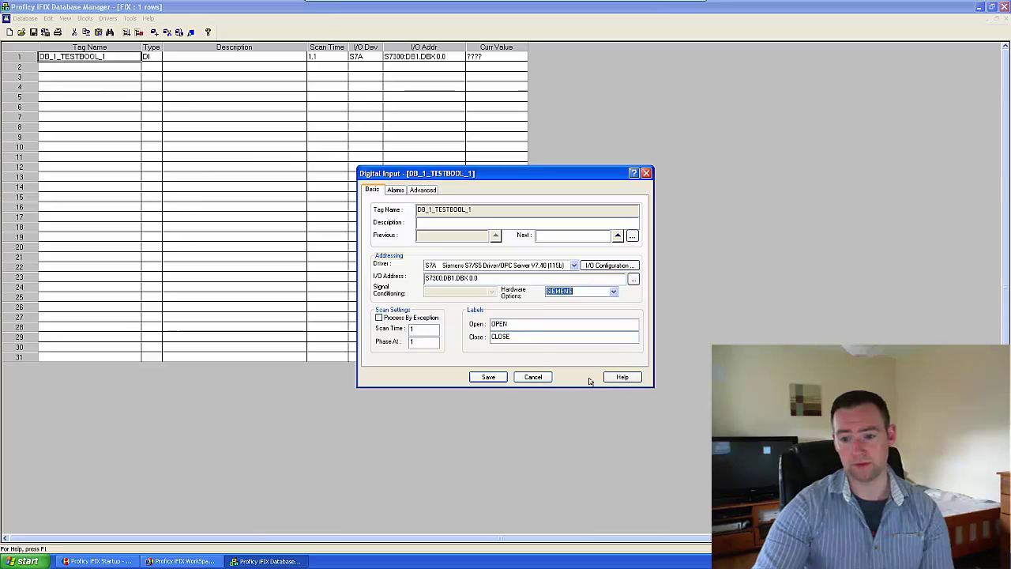
left_click(422, 189)
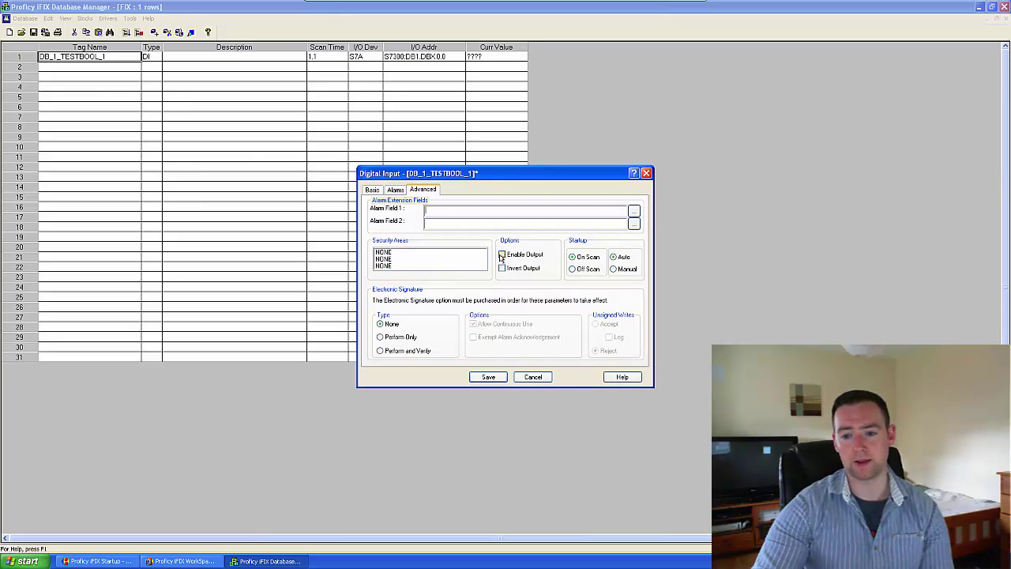
left_click(498, 379)
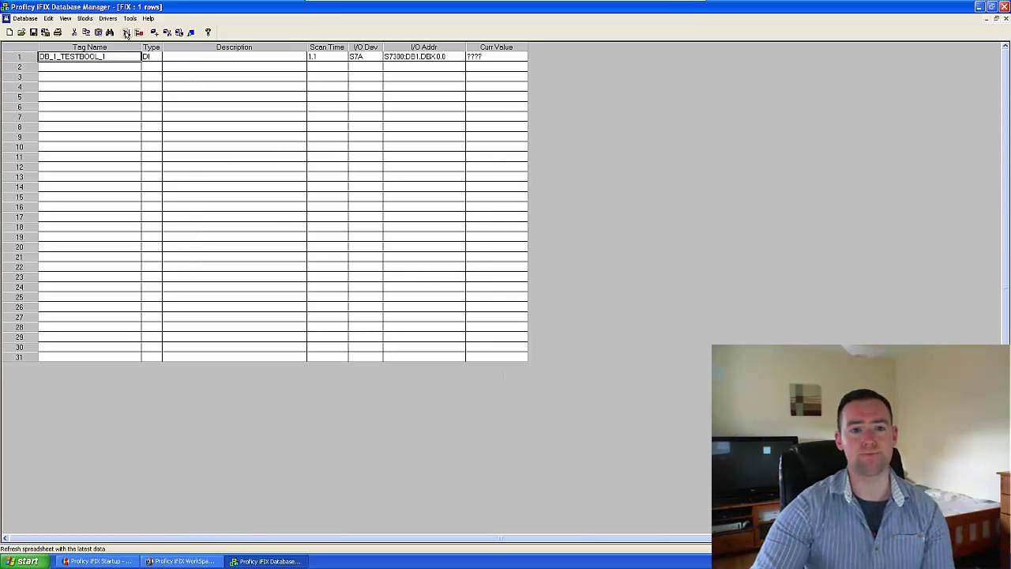
Refresh the database so DB_1_TESTBOOL_1 reads OPEN, then launch S7A PowerTool from the Start menu.
left_click(301, 140)
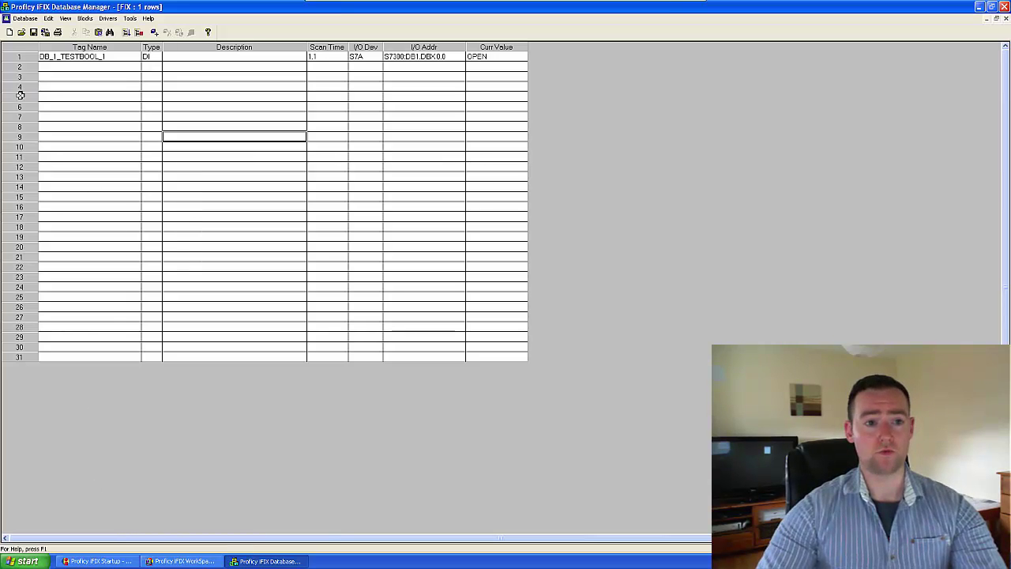
left_click(24, 562)
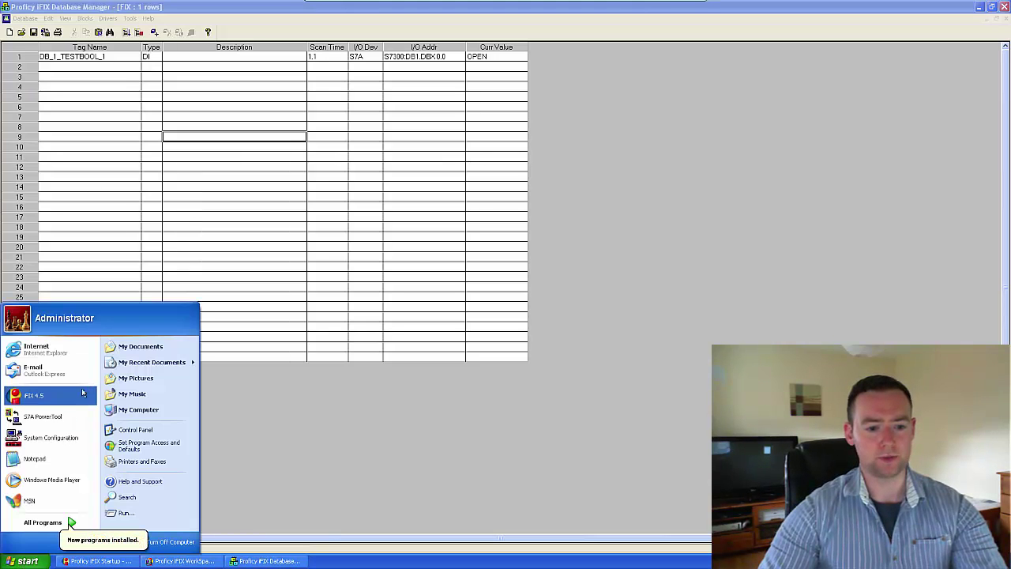
left_click(49, 417)
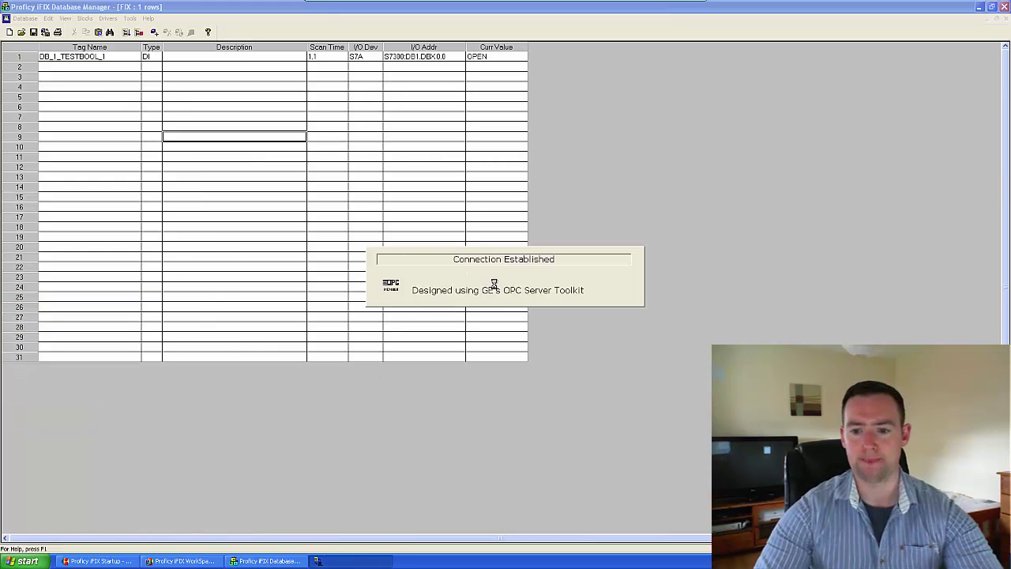
Monitor the S7A > PG > S7300 > DB1 data block with the Digital IO S7A.dmt variable table.
left_click(347, 193)
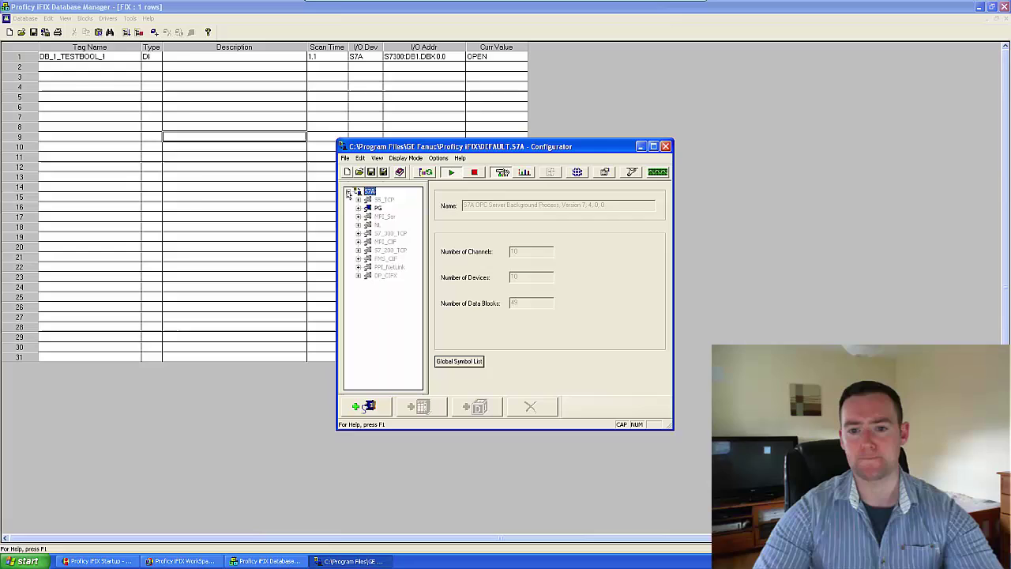
left_click(357, 207)
left_click(392, 218)
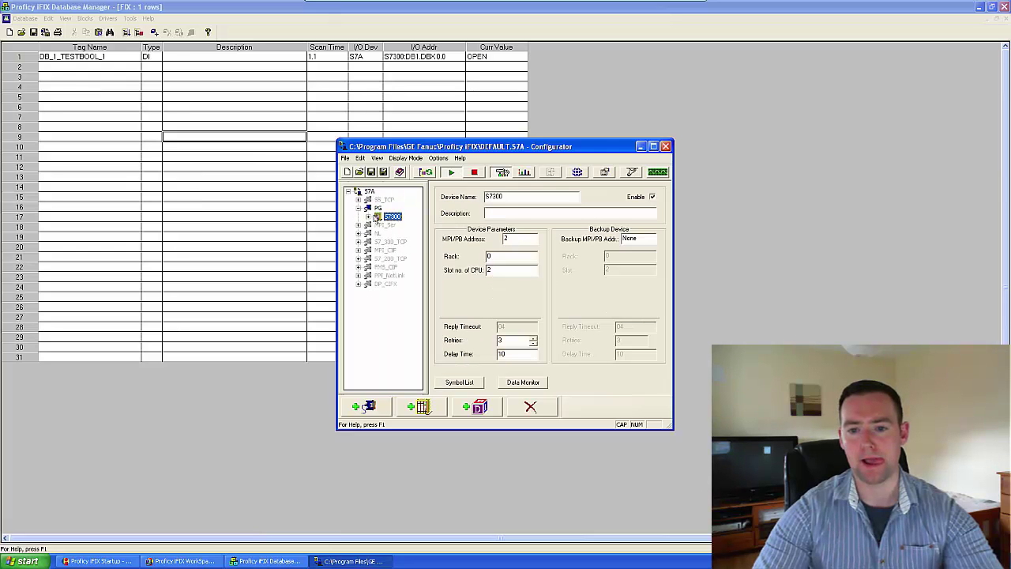
left_click(368, 217)
left_click(400, 225)
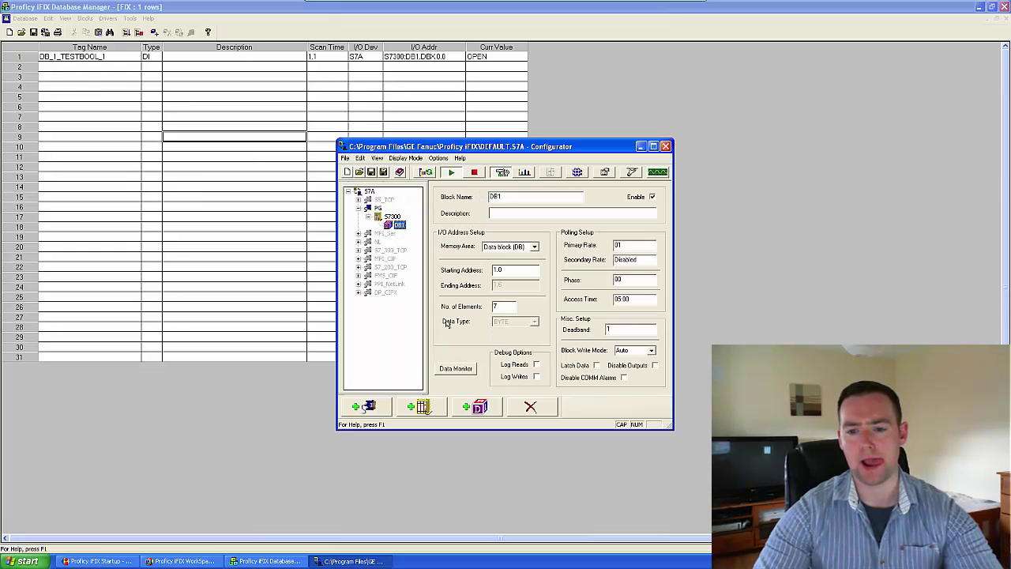
left_click(456, 370)
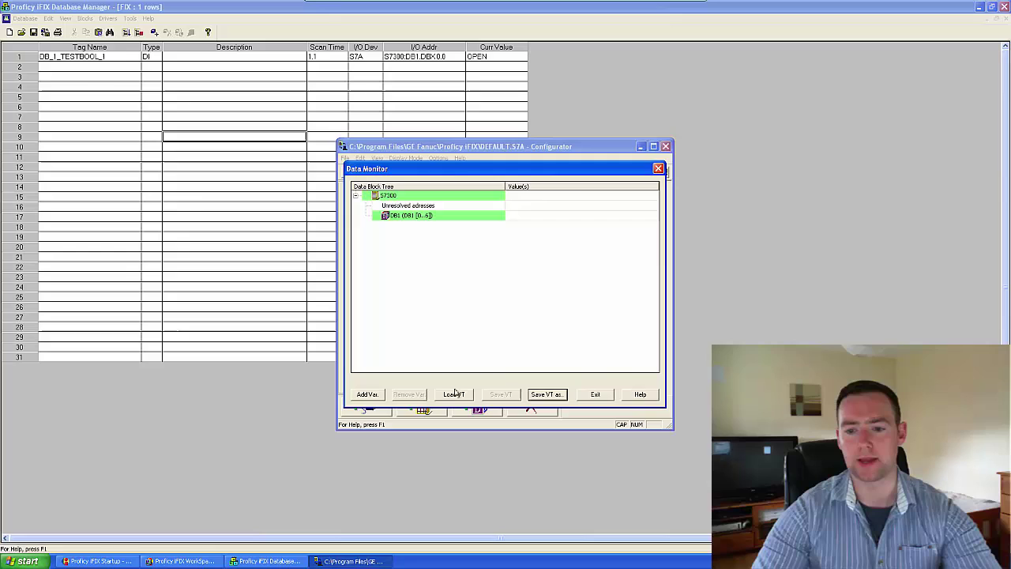
left_click(454, 394)
double_click(444, 260)
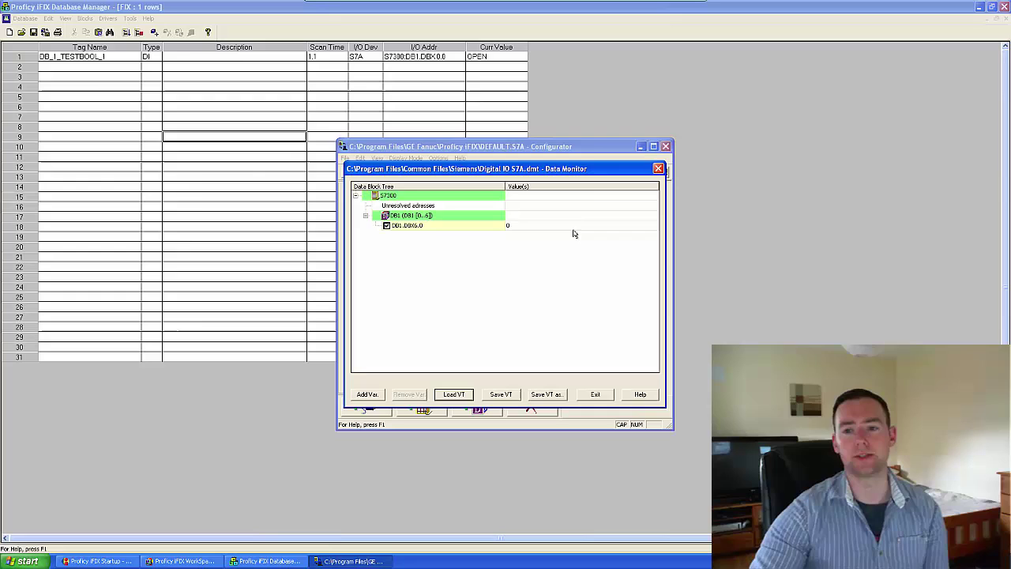
Close the Data Monitor and minimise the S7A configurator.
left_click_drag(594, 169, 645, 221)
left_click(712, 221)
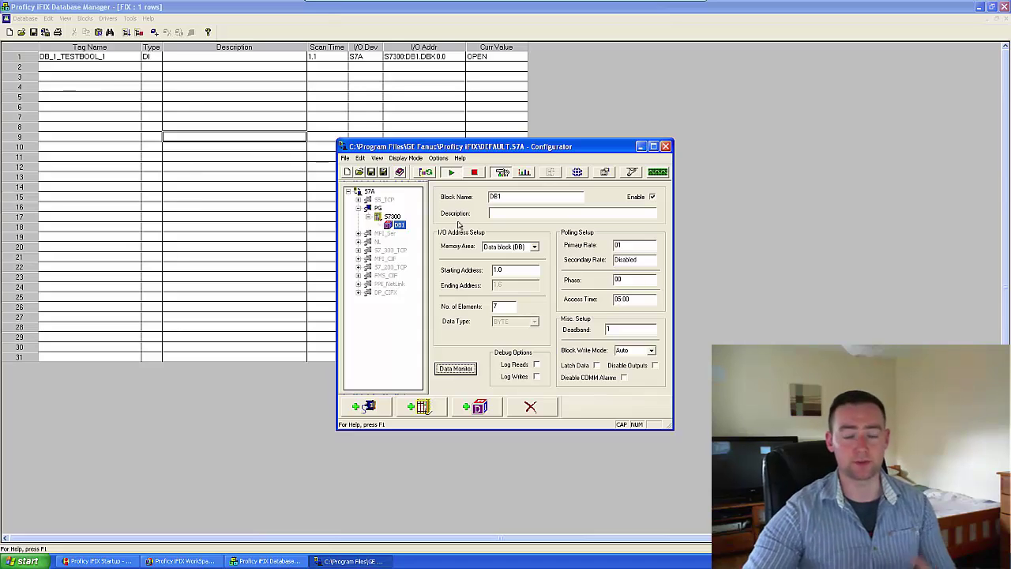
left_click(641, 147)
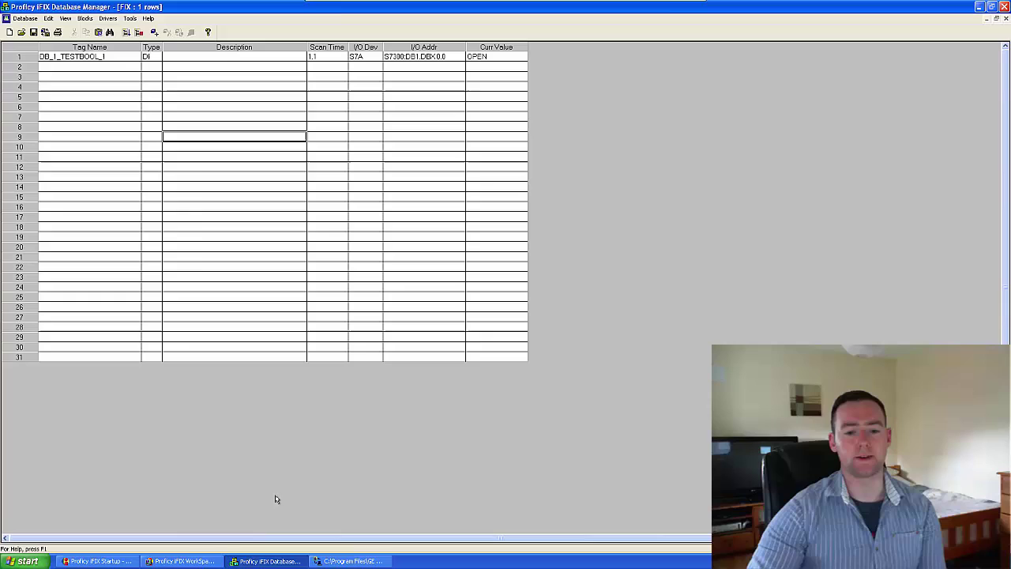
Open the Tag_Read_Write picture with its Enable Off/On panel and switch WorkSpace to Run.
left_click(167, 562)
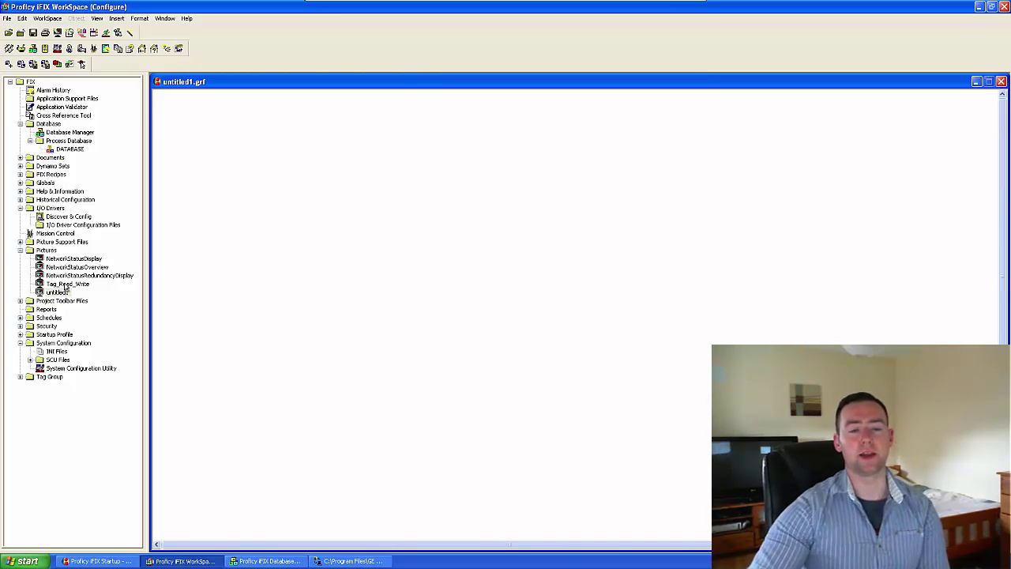
double_click(68, 284)
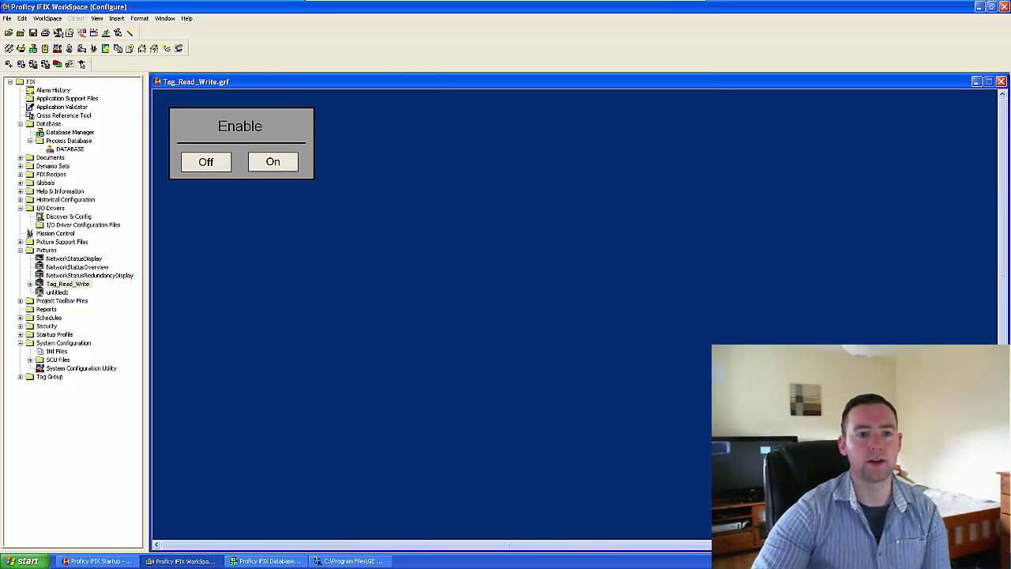
left_click(49, 19)
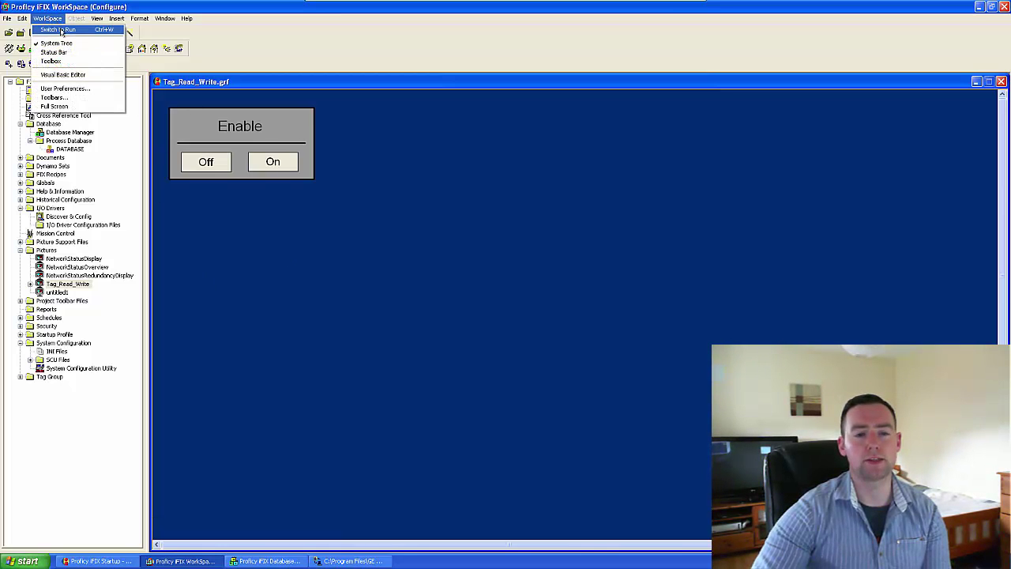
left_click(61, 30)
Press On twice, then Off, in the running picture's Enable panel.
left_click(118, 118)
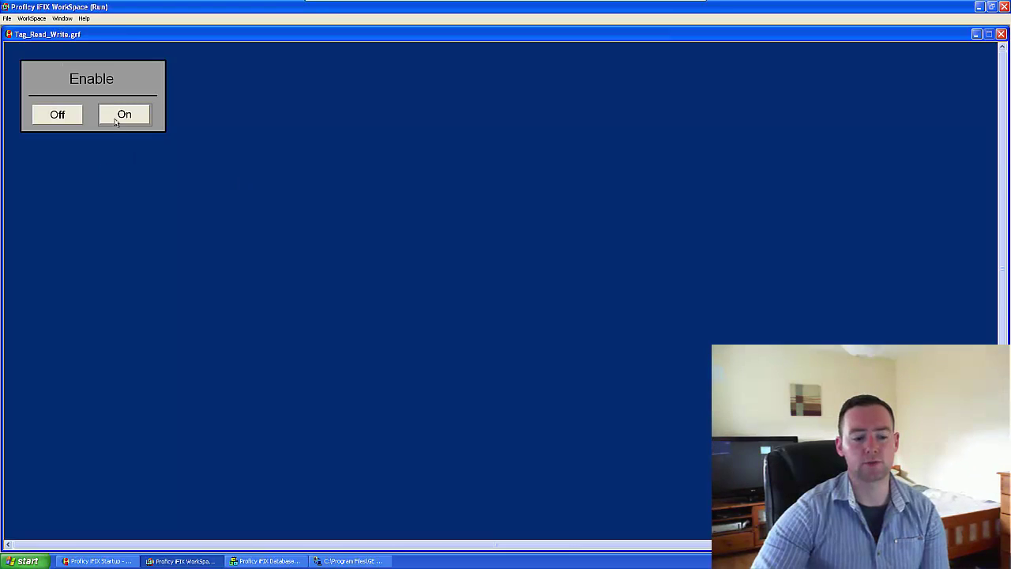
left_click(124, 117)
left_click(63, 117)
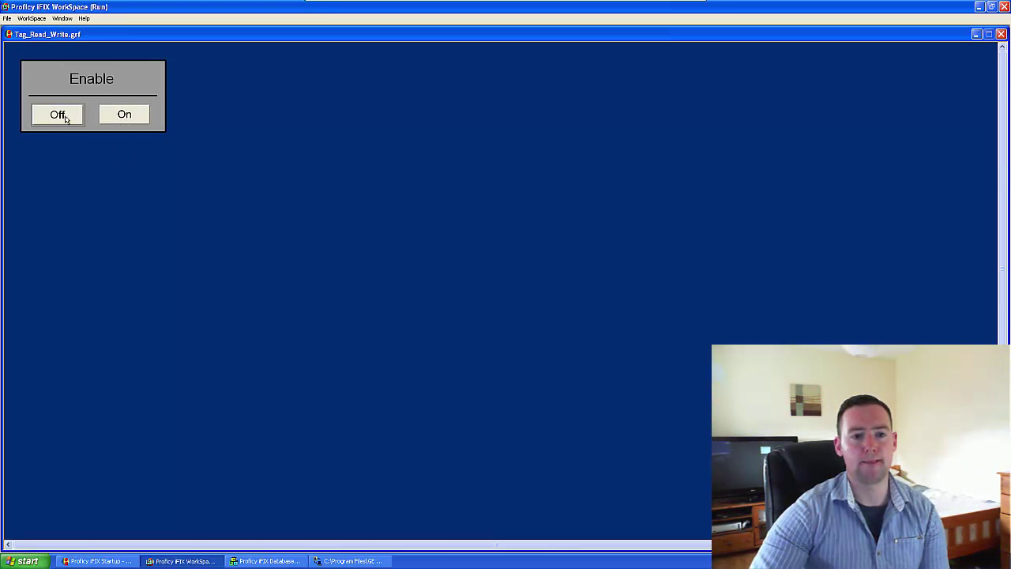
Restore and reposition the Run window and Database Manager so the buttons and Curr Value column both show.
left_click(267, 561)
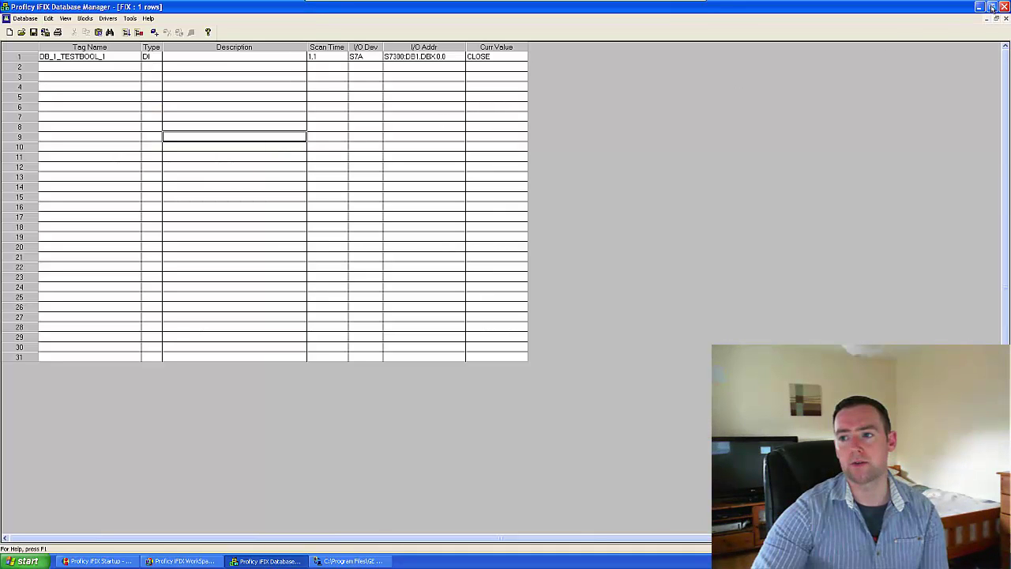
left_click(993, 7)
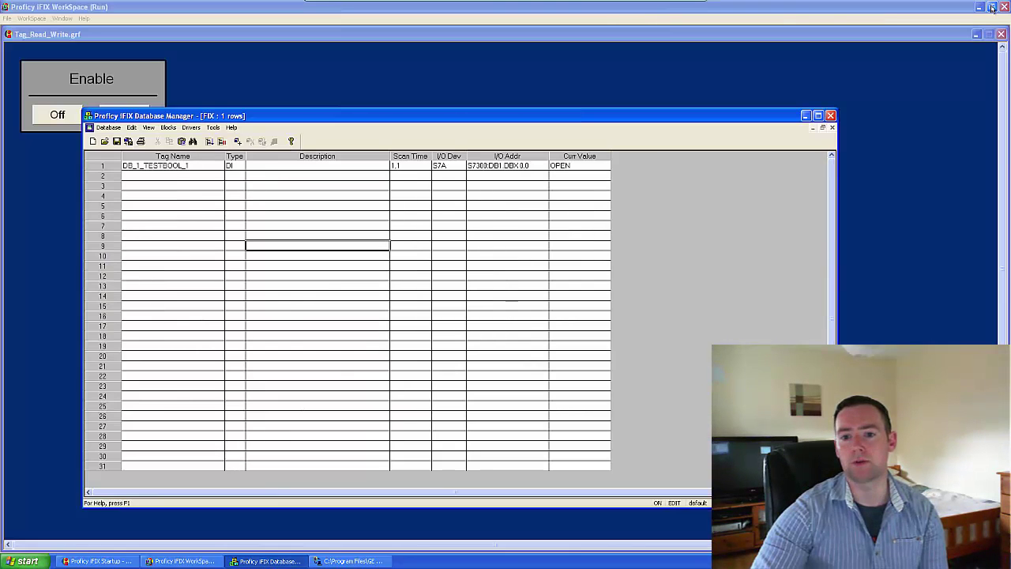
left_click_drag(433, 113, 574, 101)
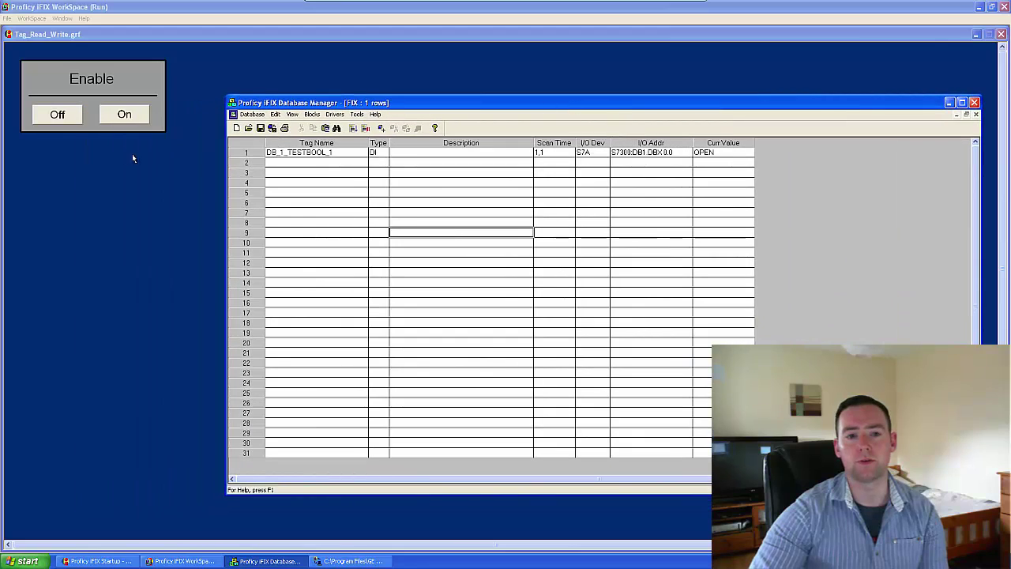
left_click(115, 114)
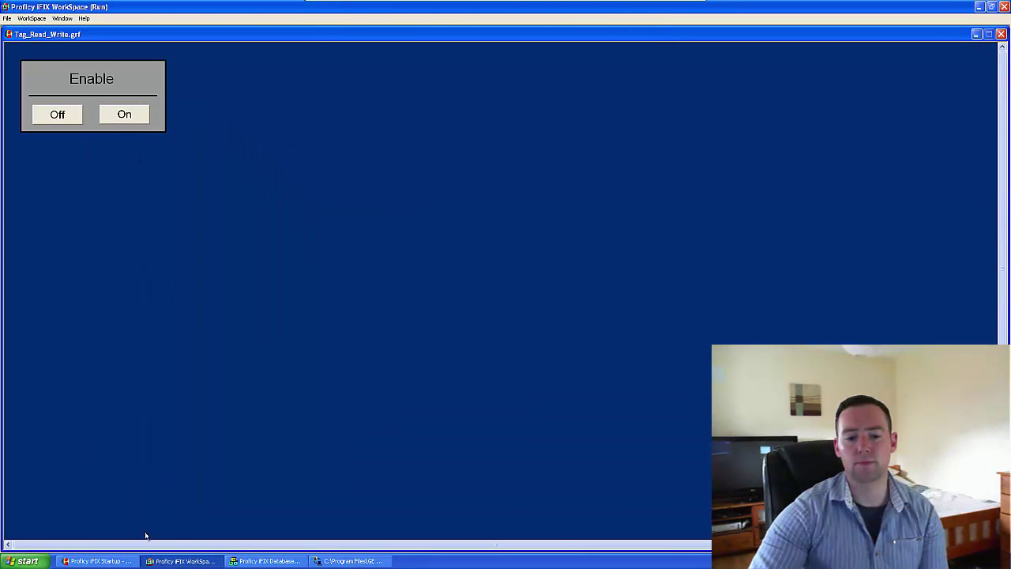
left_click(291, 563)
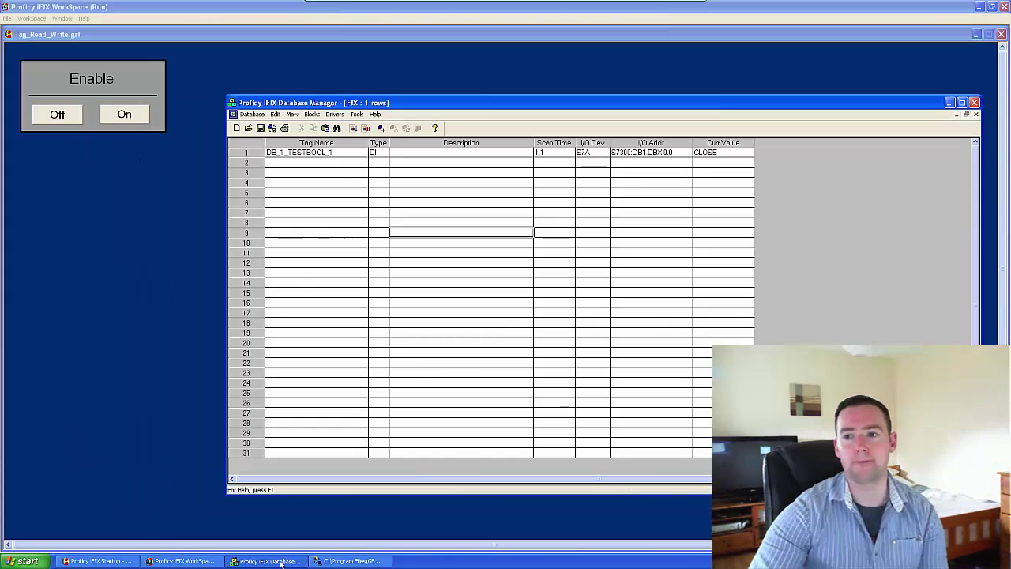
left_click(991, 6)
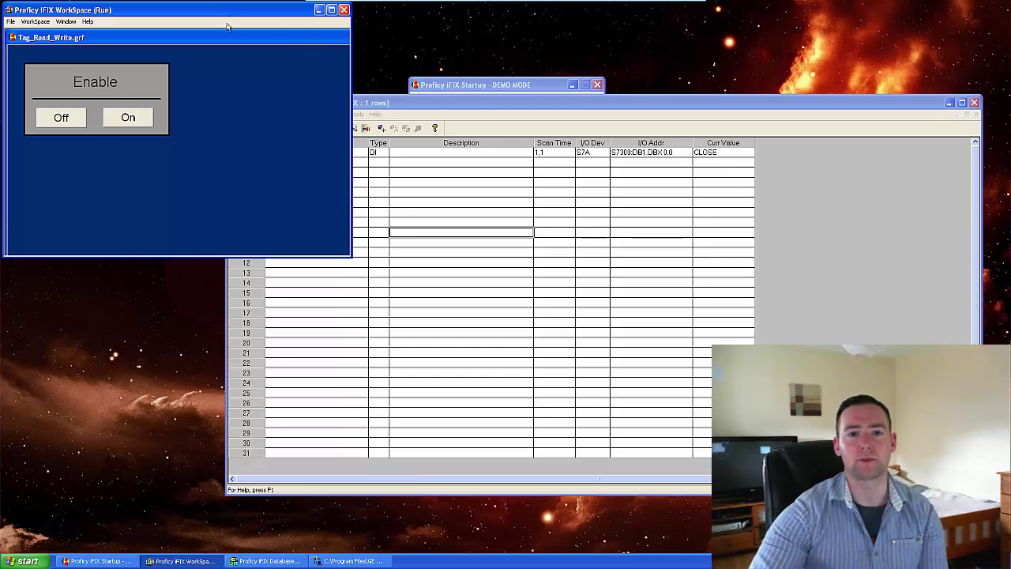
left_click_drag(228, 12, 278, 244)
Toggle DB_1_TESTBOOL_1 with the On and Off buttons, watching Curr Value switch between OPEN and CLOSE.
left_click(173, 352)
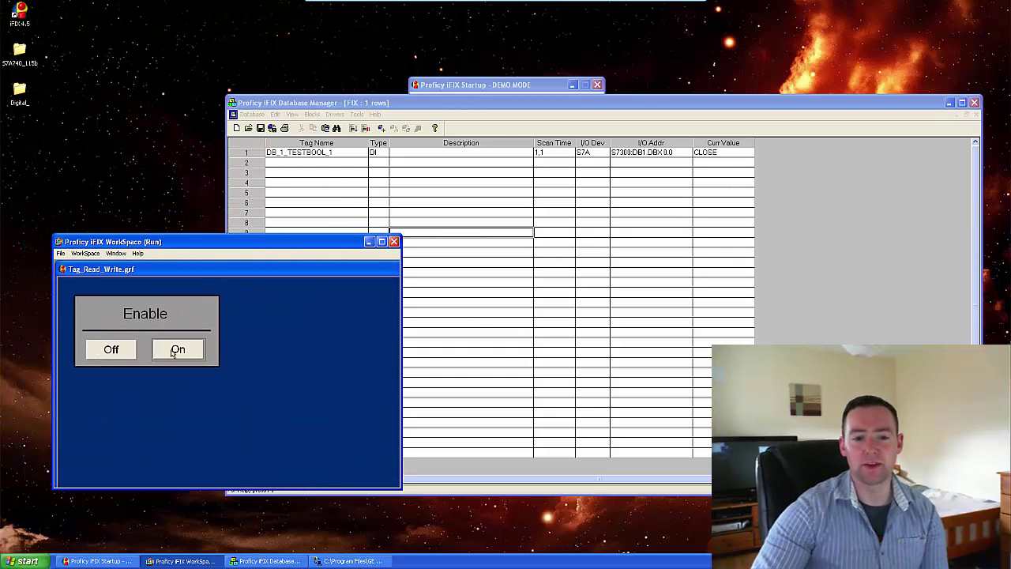
left_click(174, 352)
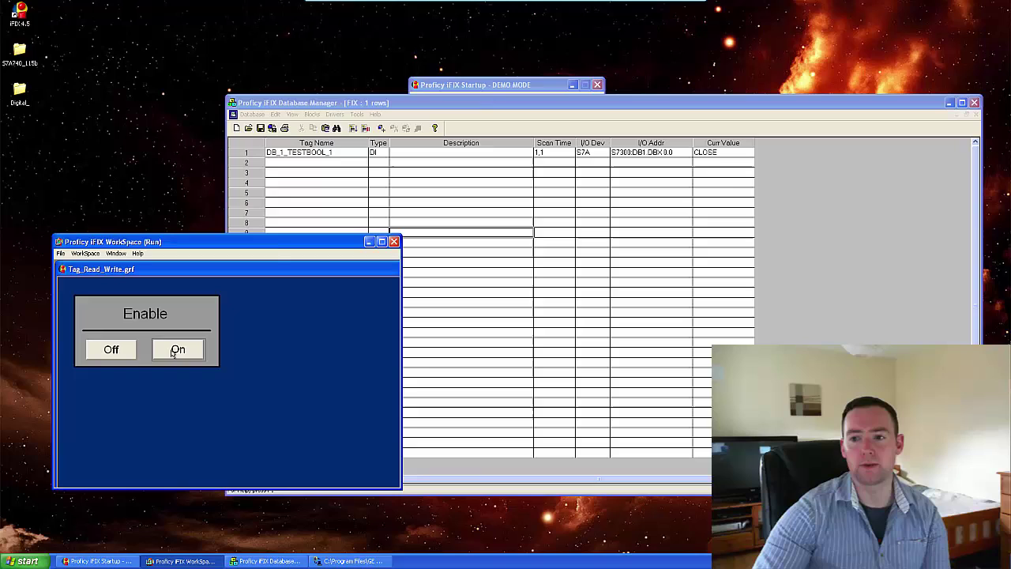
left_click(170, 353)
left_click(108, 352)
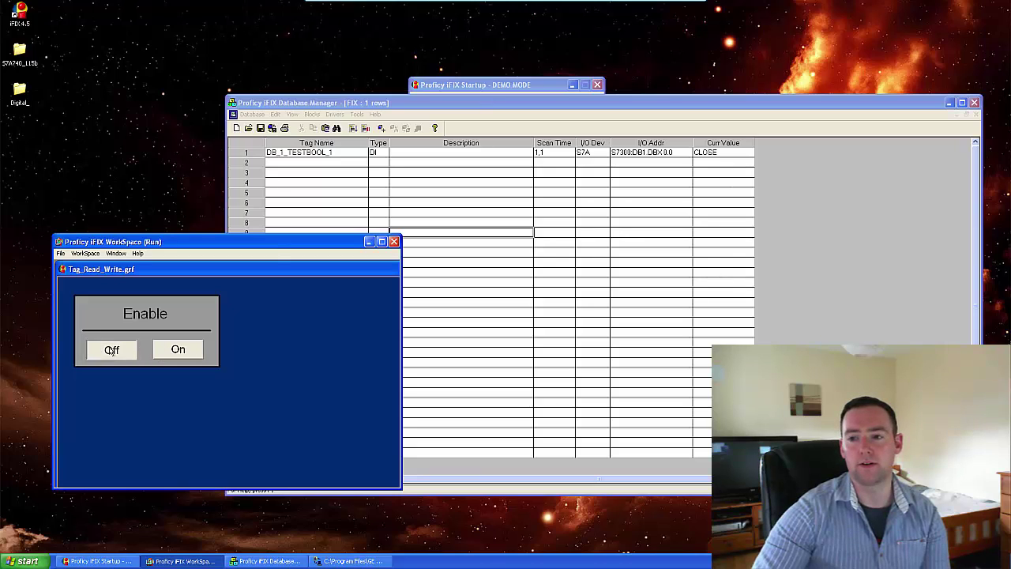
left_click(111, 354)
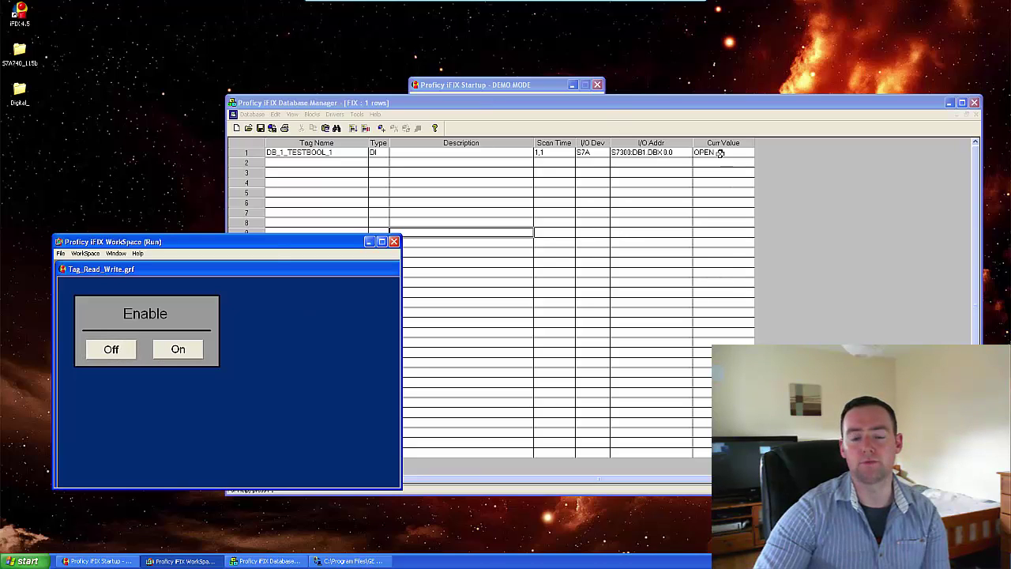
left_click(196, 352)
left_click(190, 352)
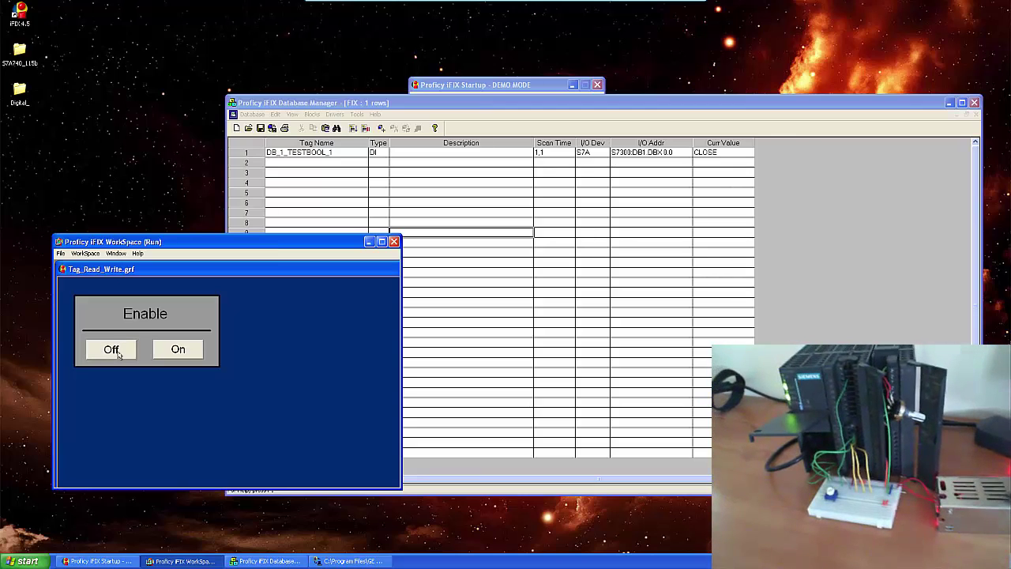
left_click(165, 351)
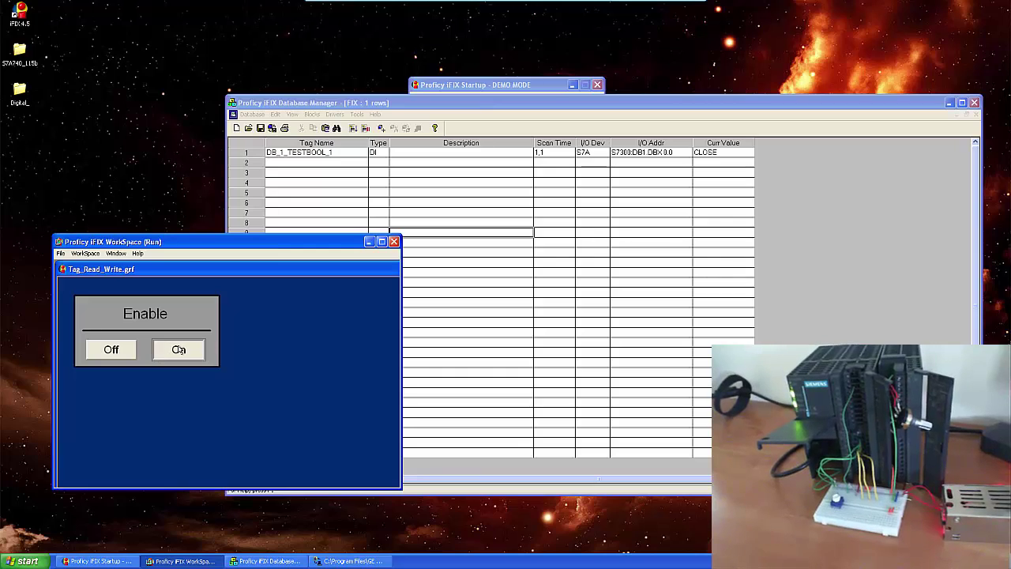
left_click(106, 349)
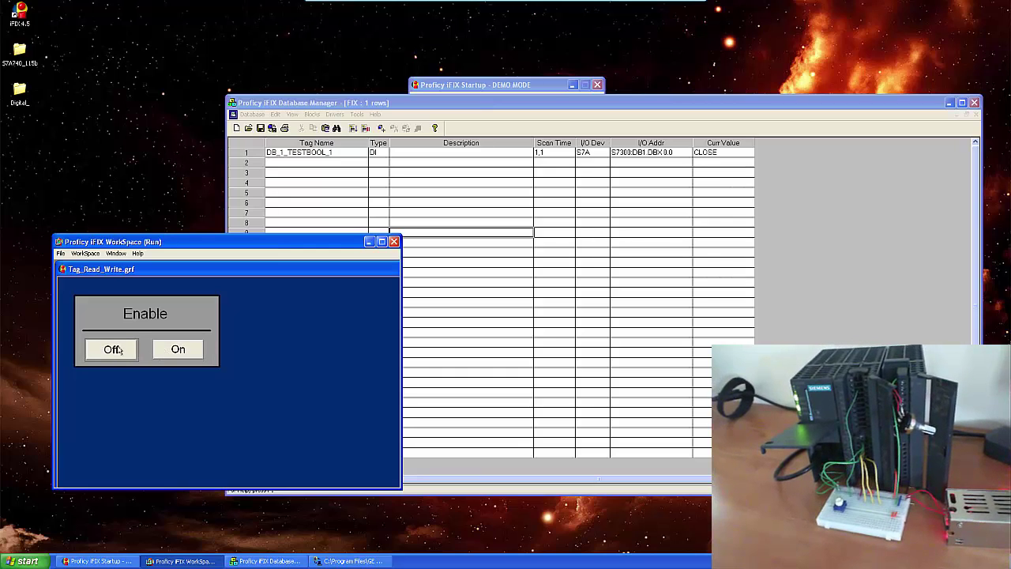
left_click(162, 352)
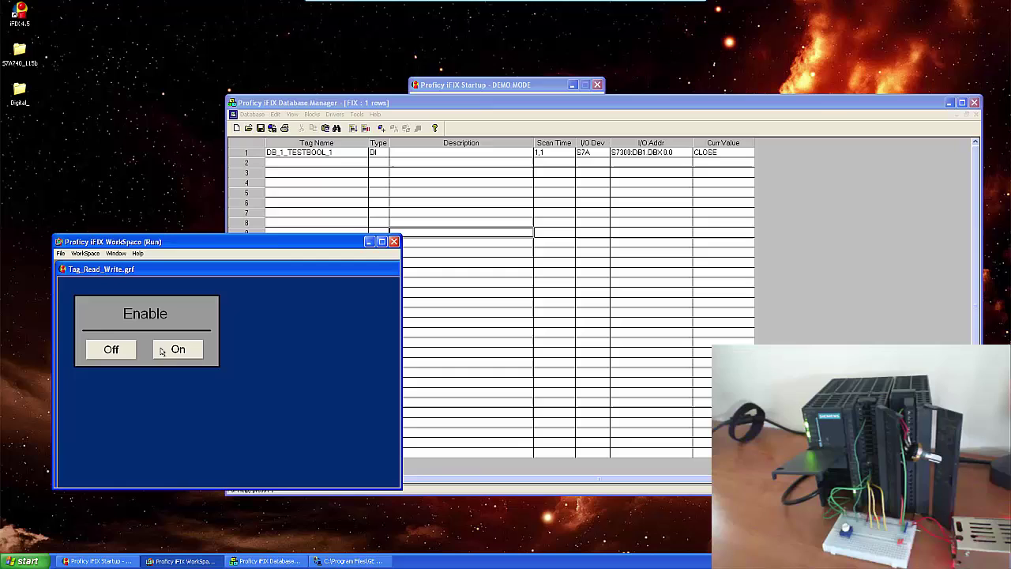
left_click(118, 350)
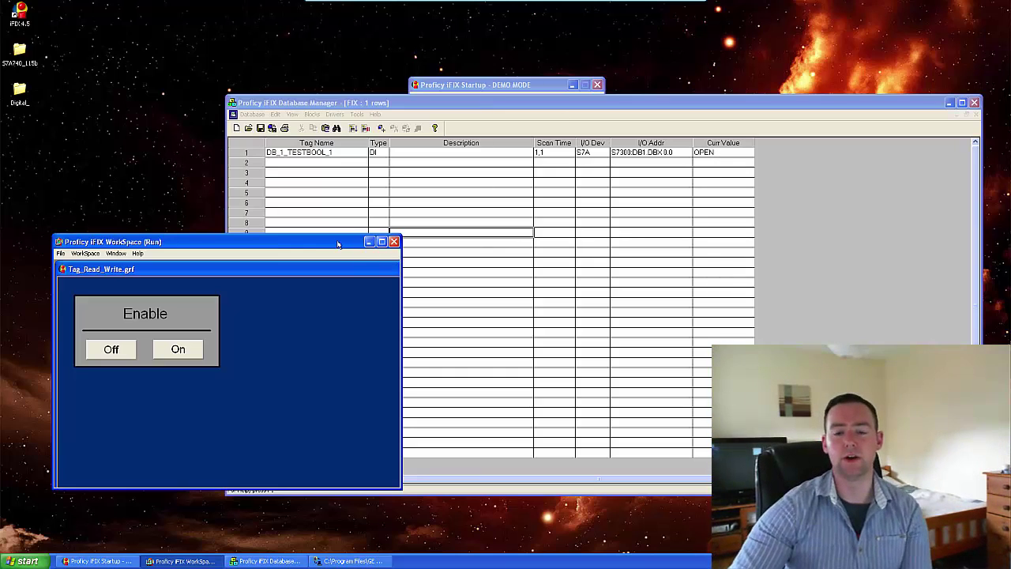
Switch WorkSpace back to Configure, maximize it, and open Tag_Read_Write's script via Edit Script.
left_click(85, 253)
left_click(99, 263)
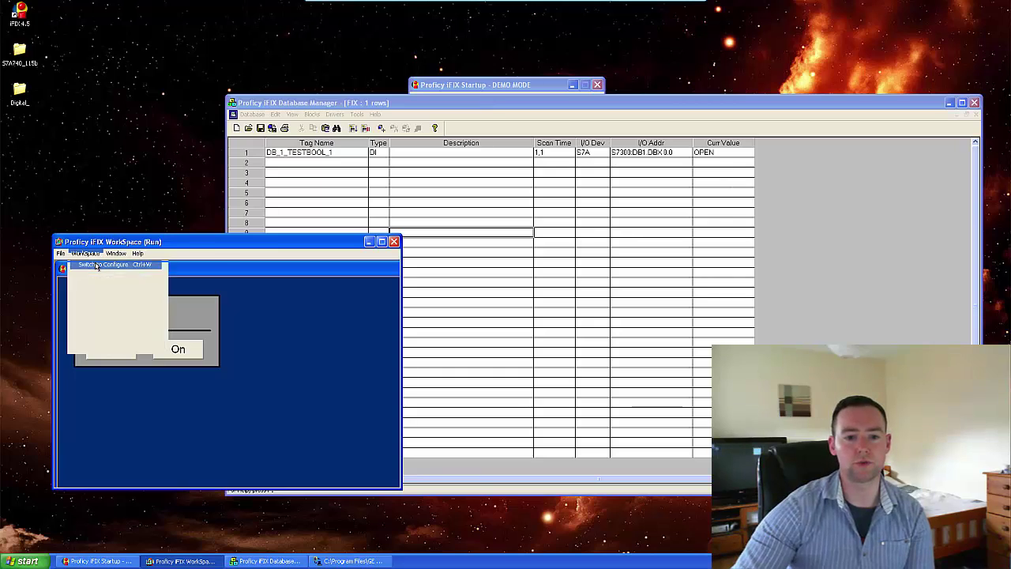
left_click(382, 241)
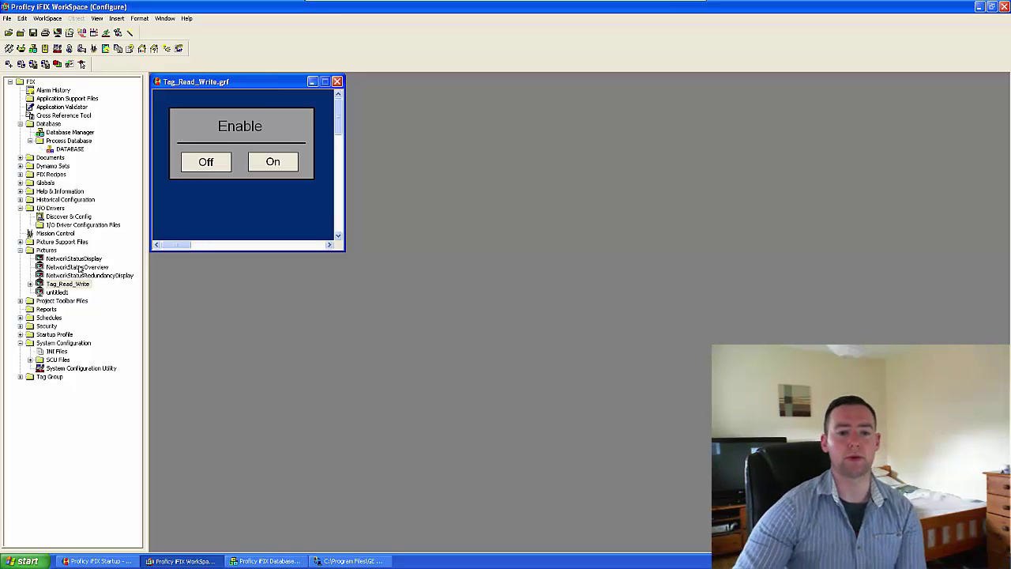
right_click(61, 285)
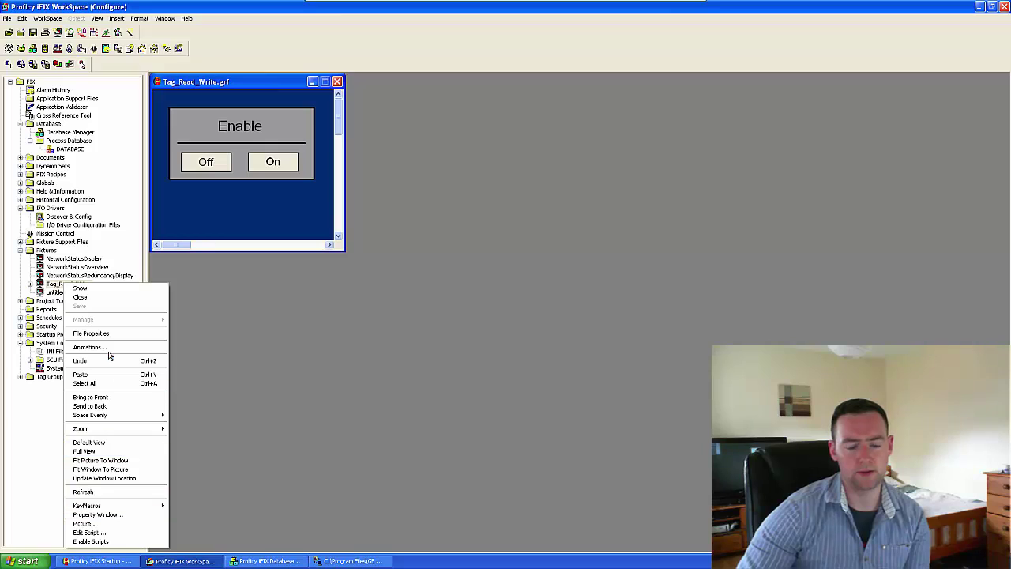
left_click(111, 532)
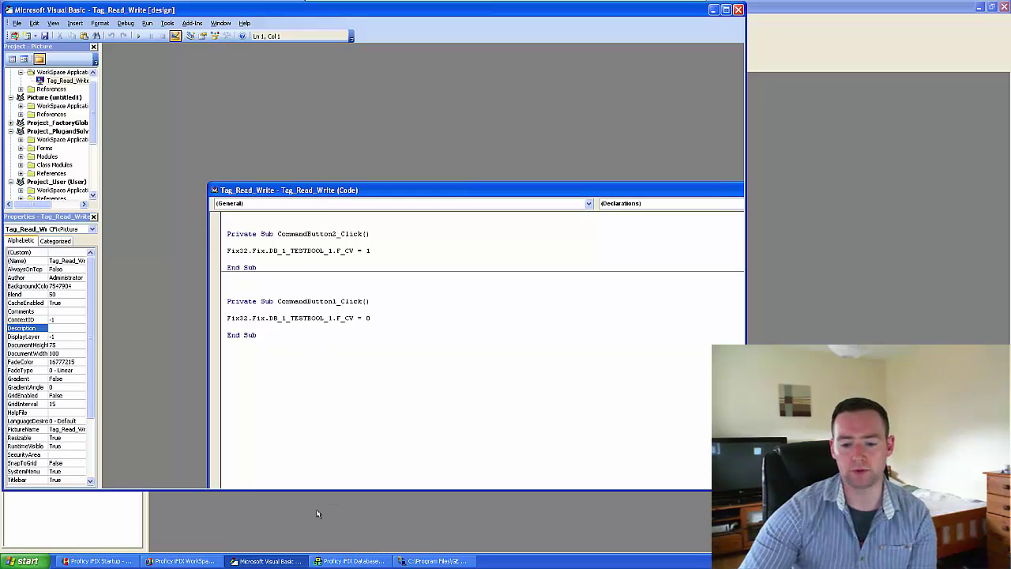
Compare the VBA handlers writing 1 and 0 to DB_1_TESTBOOL_1 with the picture and database, then close the editor.
left_click(181, 560)
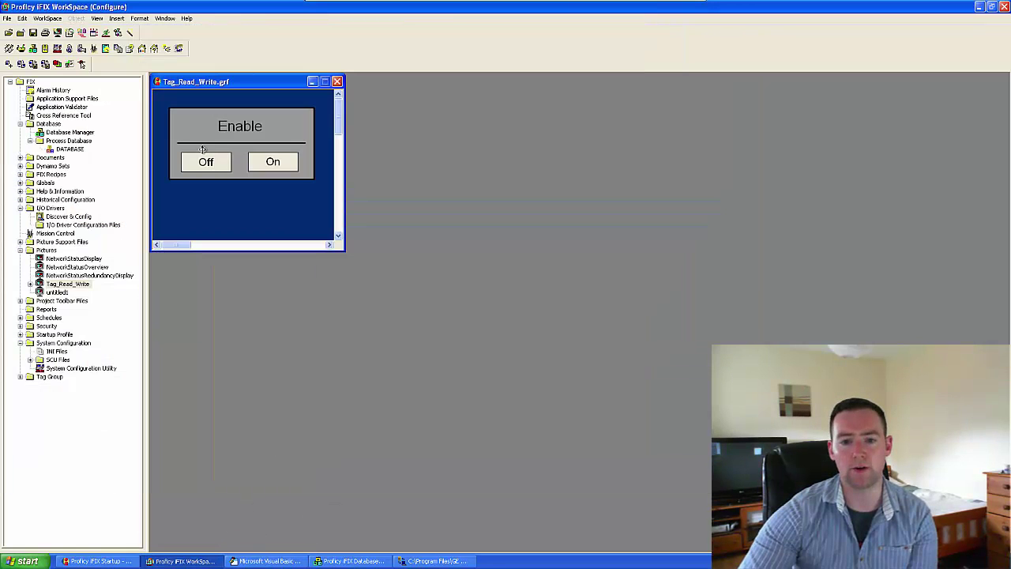
left_click(292, 560)
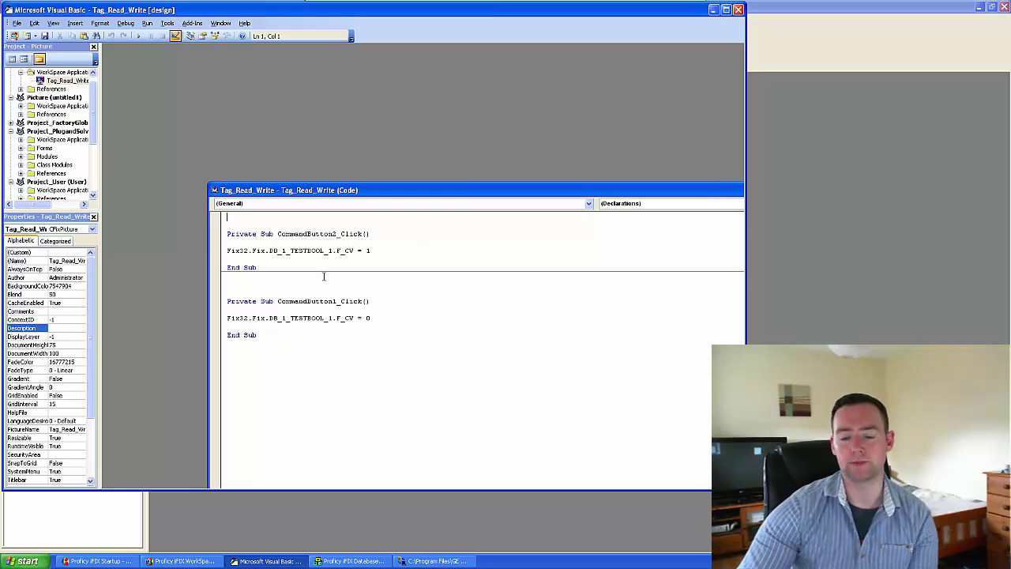
left_click(347, 561)
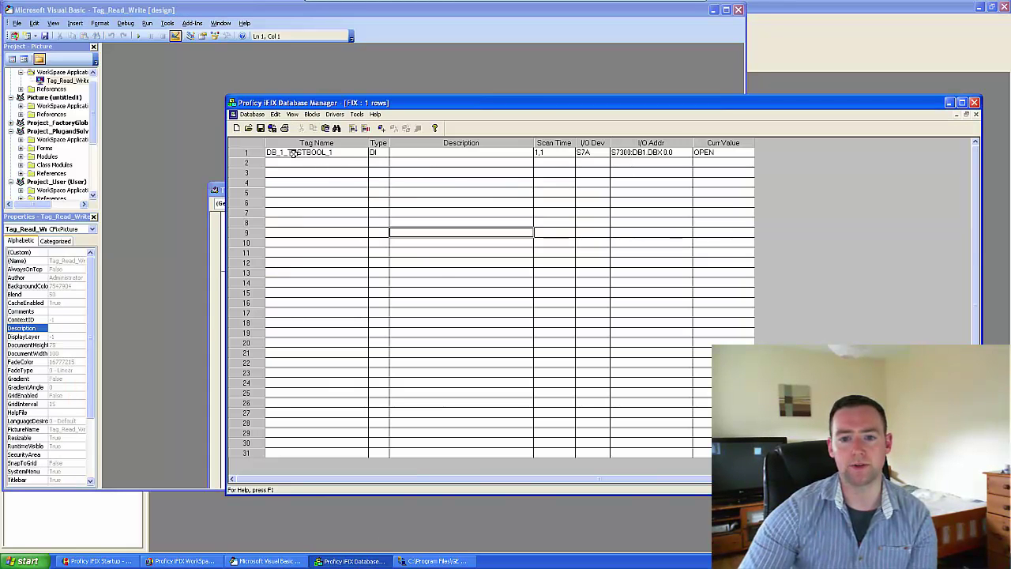
left_click(951, 103)
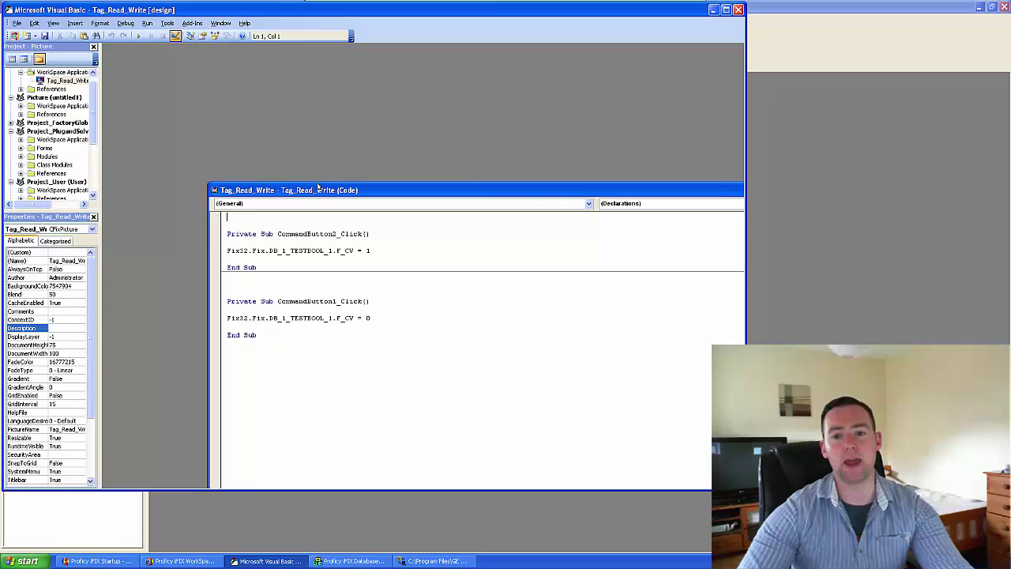
left_click(738, 9)
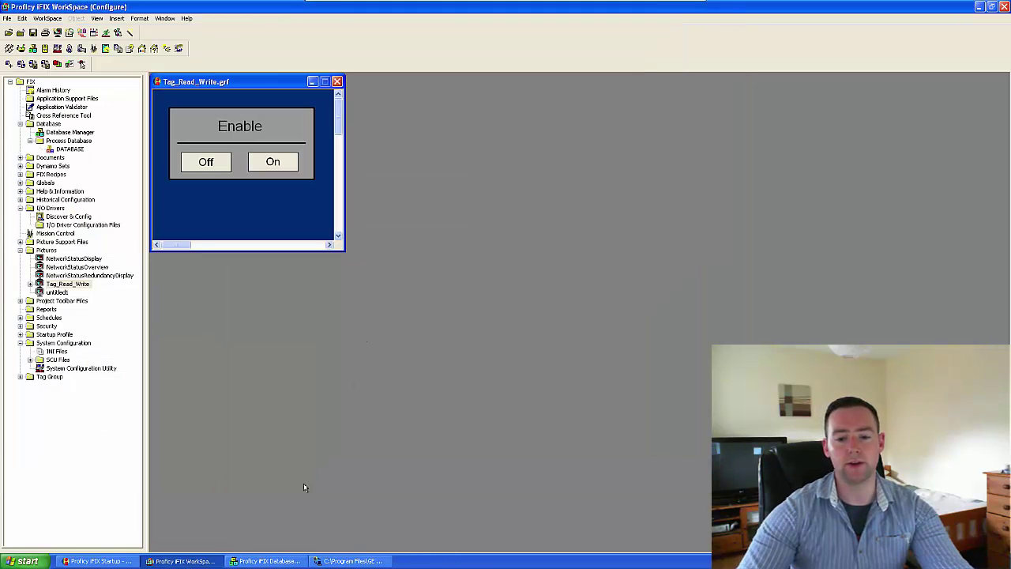
Inspect DB1's block setup and live values in the S7A Configurator's Data Monitor, then return to Database Manager.
left_click(354, 561)
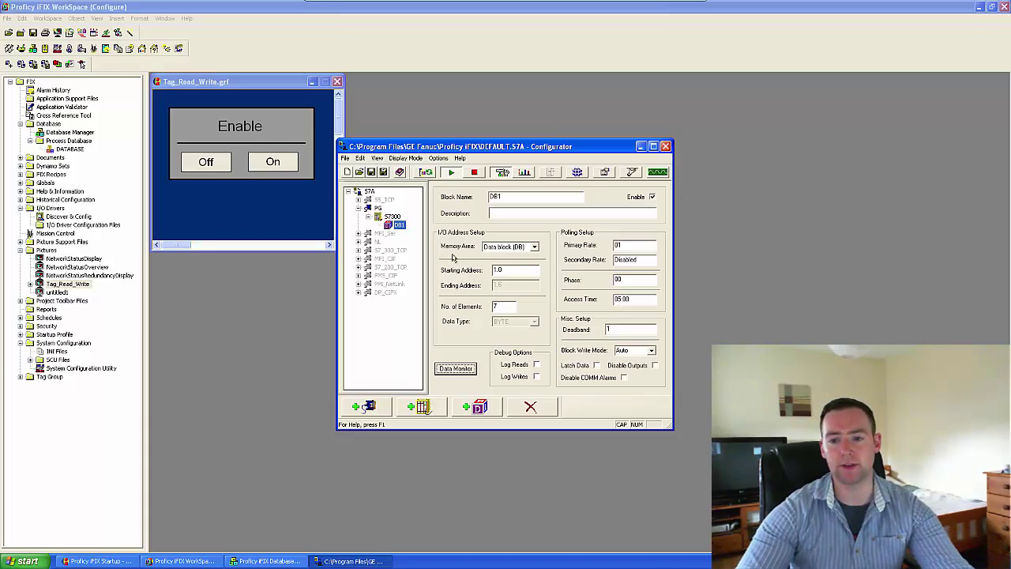
left_click(456, 368)
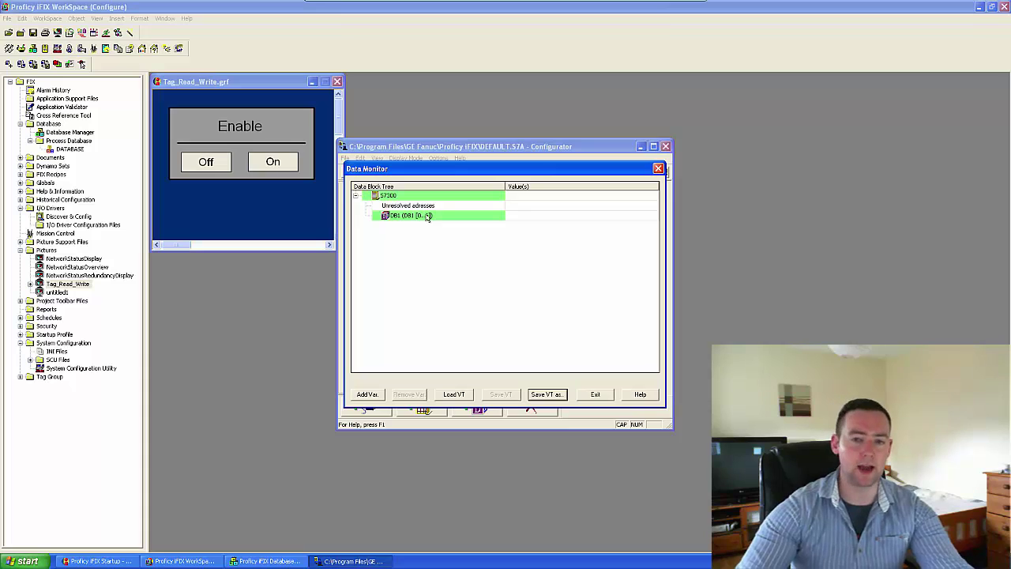
left_click(659, 168)
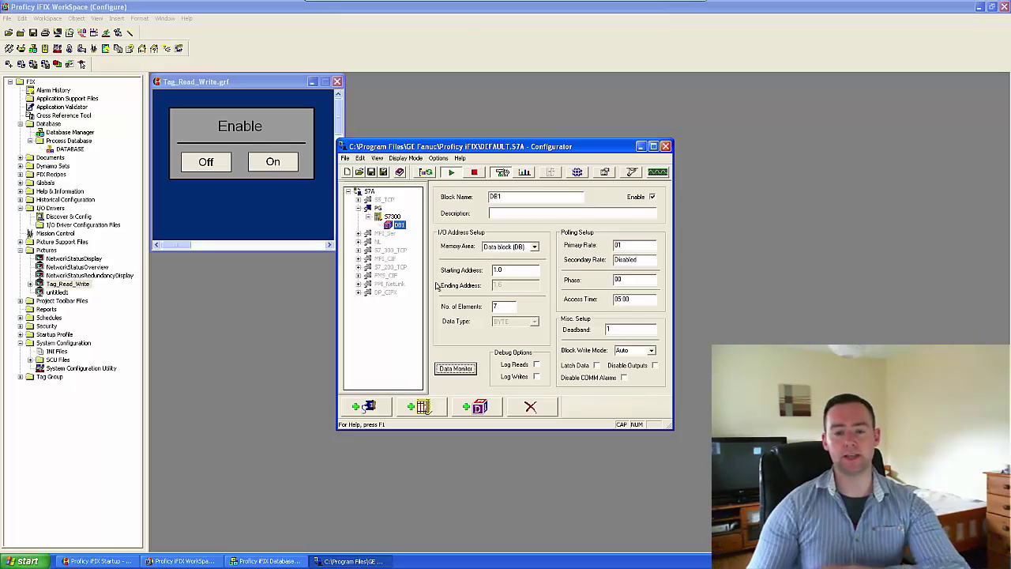
left_click(268, 561)
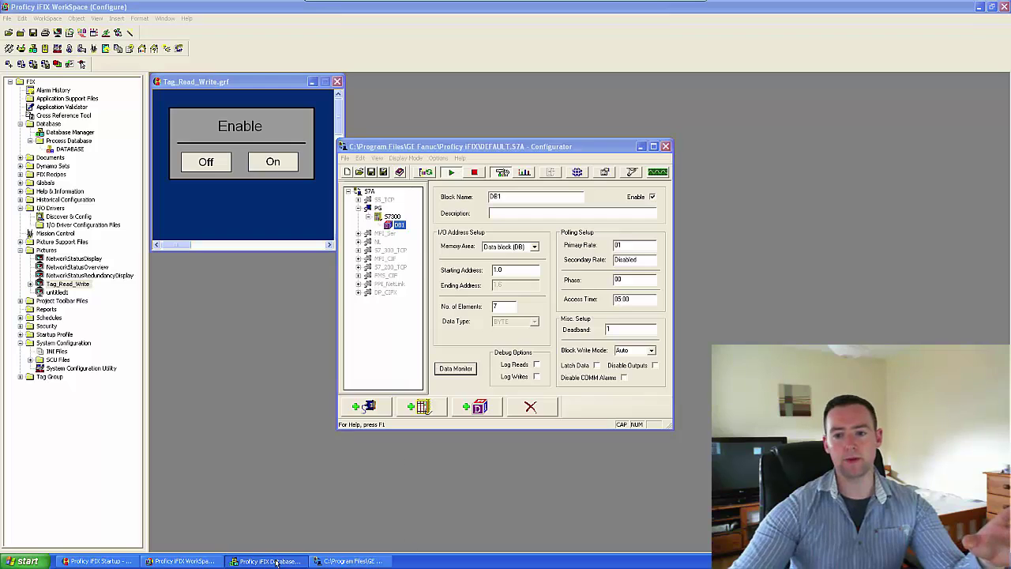
Select the DB_1_TESTBOOL_1 row and open its Digital Input dialog with Modify Block.
right_click(286, 152)
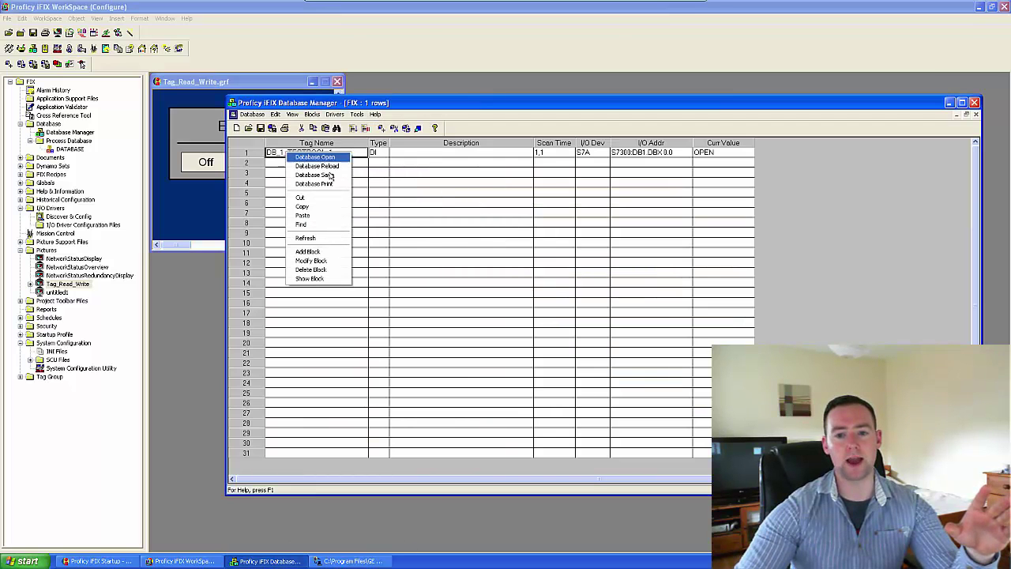
left_click(403, 196)
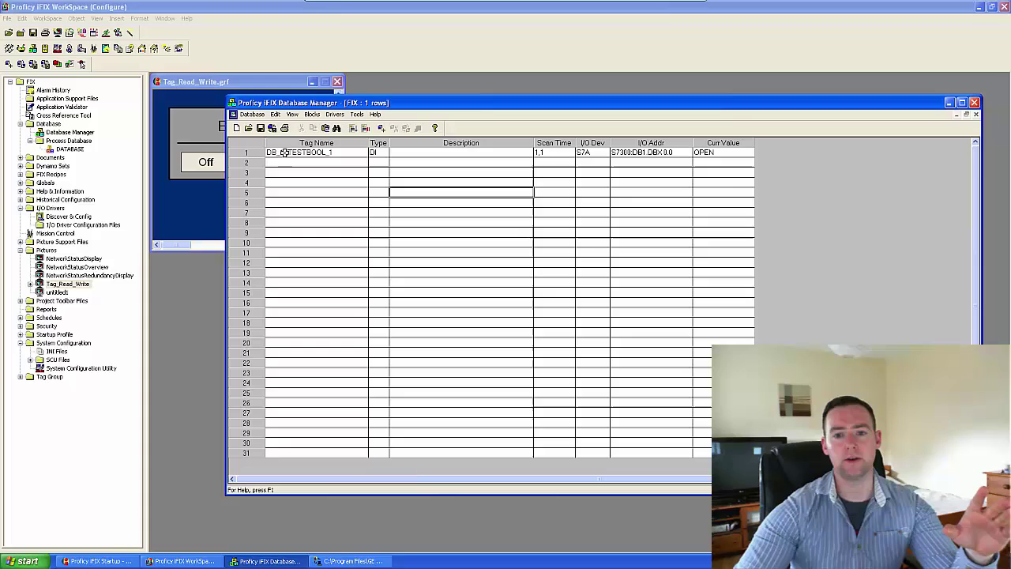
left_click(284, 152)
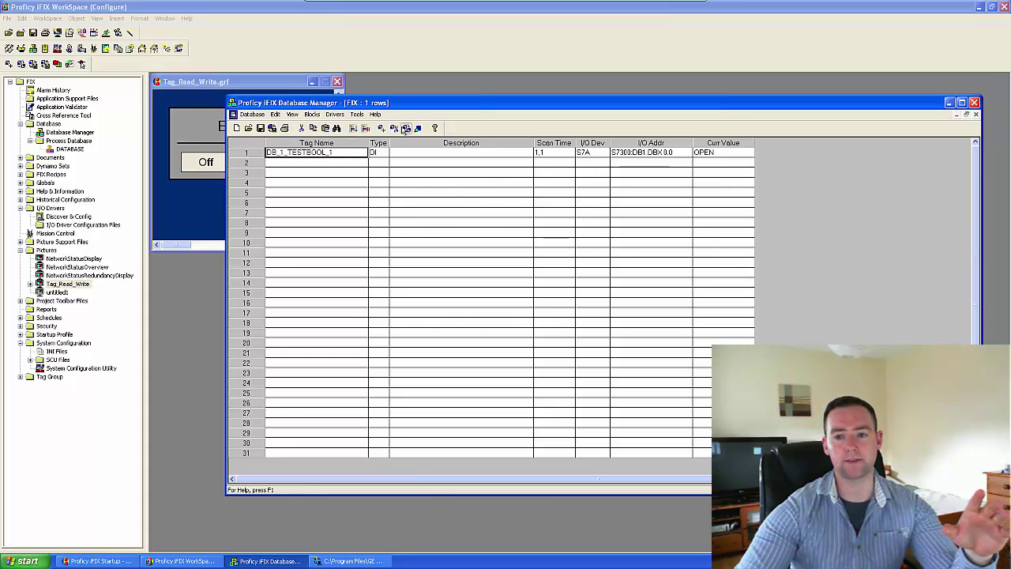
left_click(405, 129)
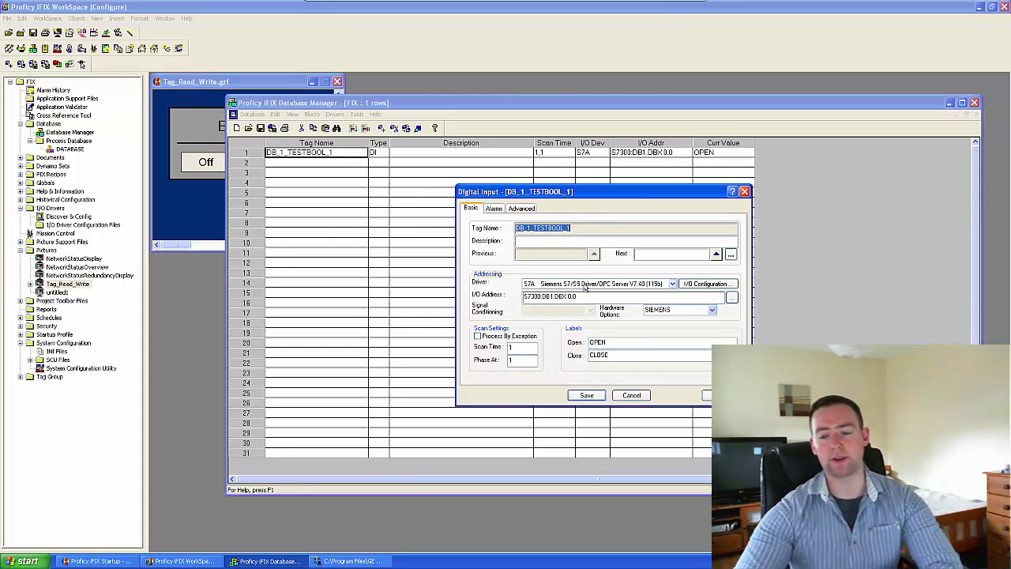